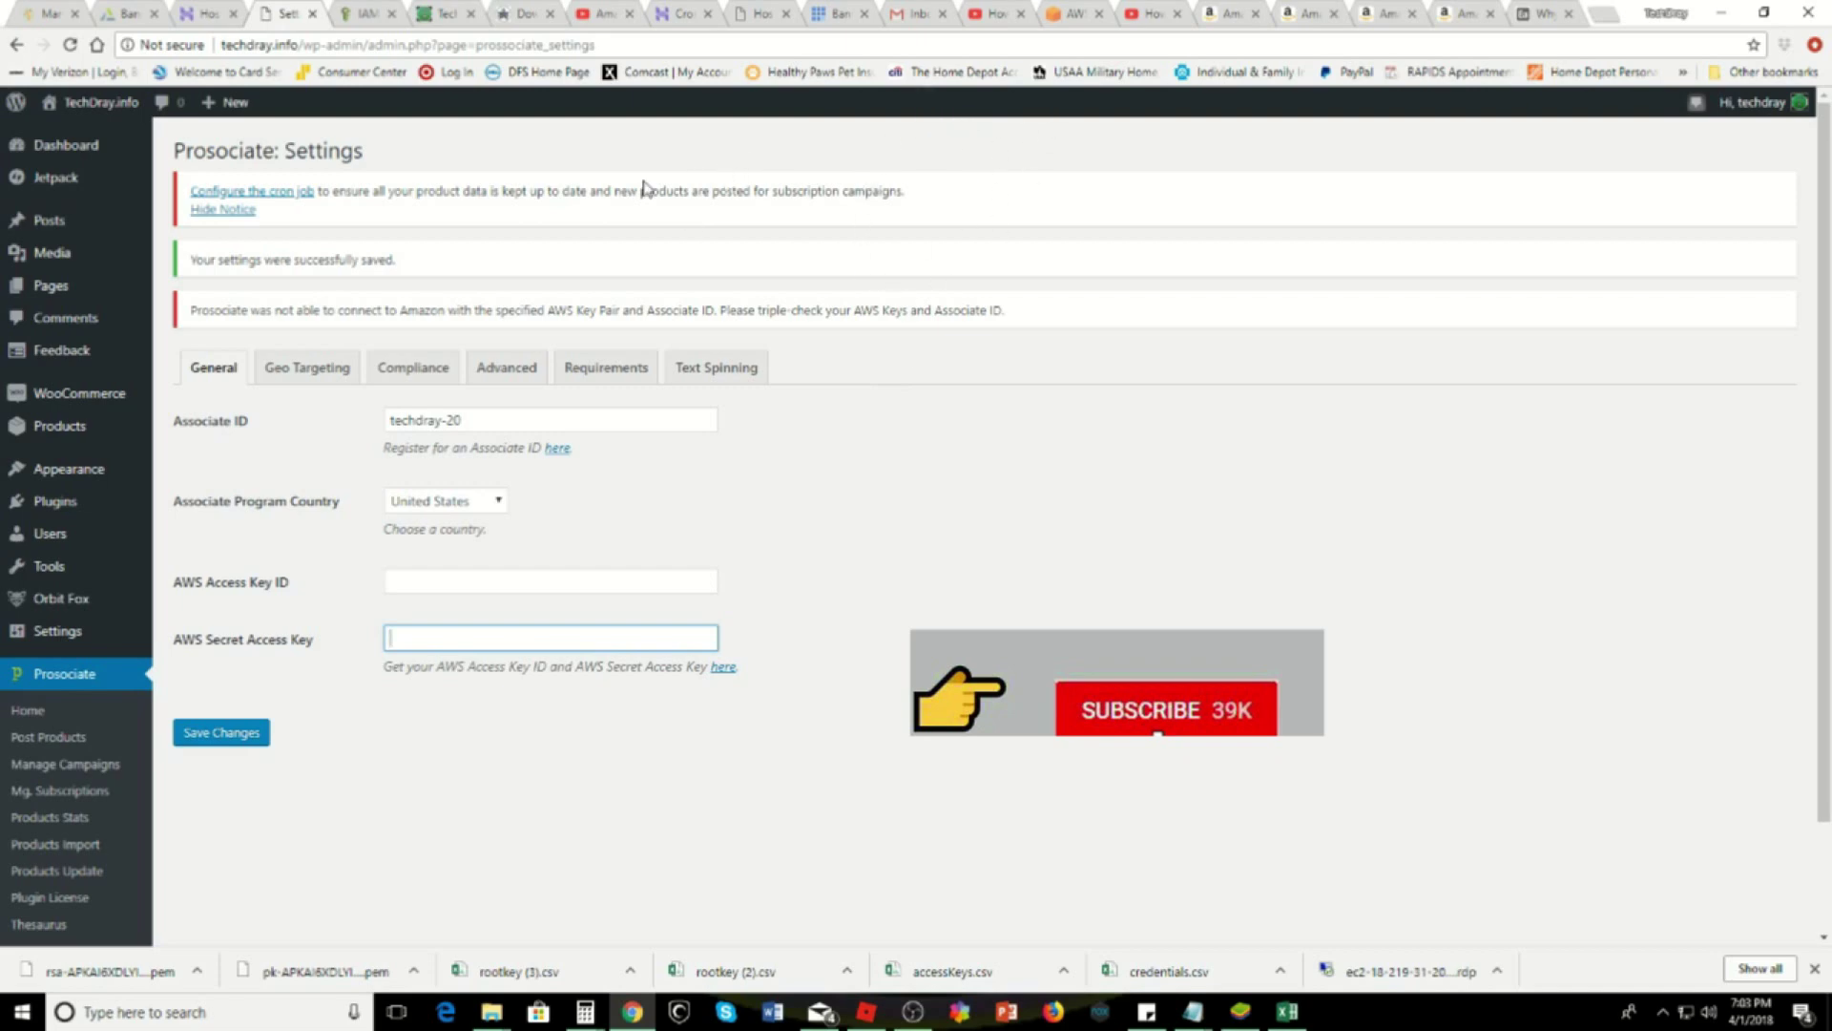
Switch from the Prosociate settings to the AWS IAM console.
{"action": "left_click", "coordinate": [363, 15]}
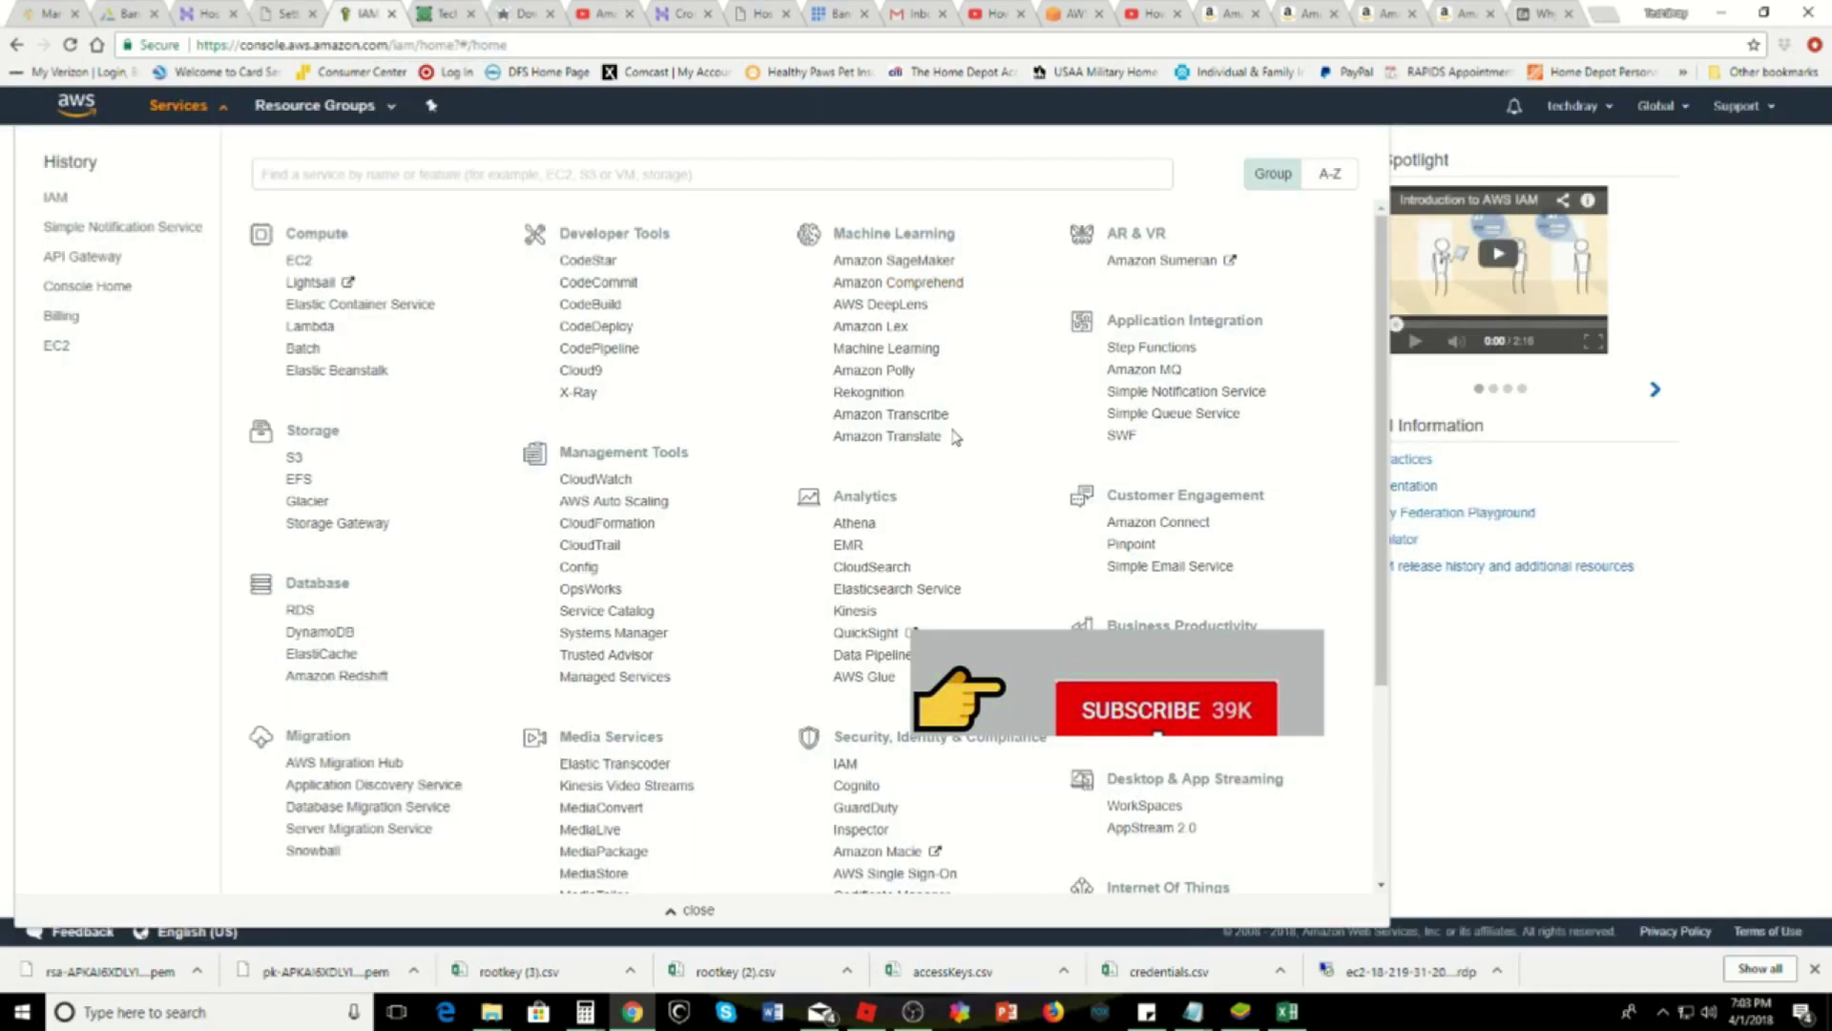
Switch to the Amazon Associates Product Advertising API page.
{"action": "left_click", "coordinate": [1233, 16]}
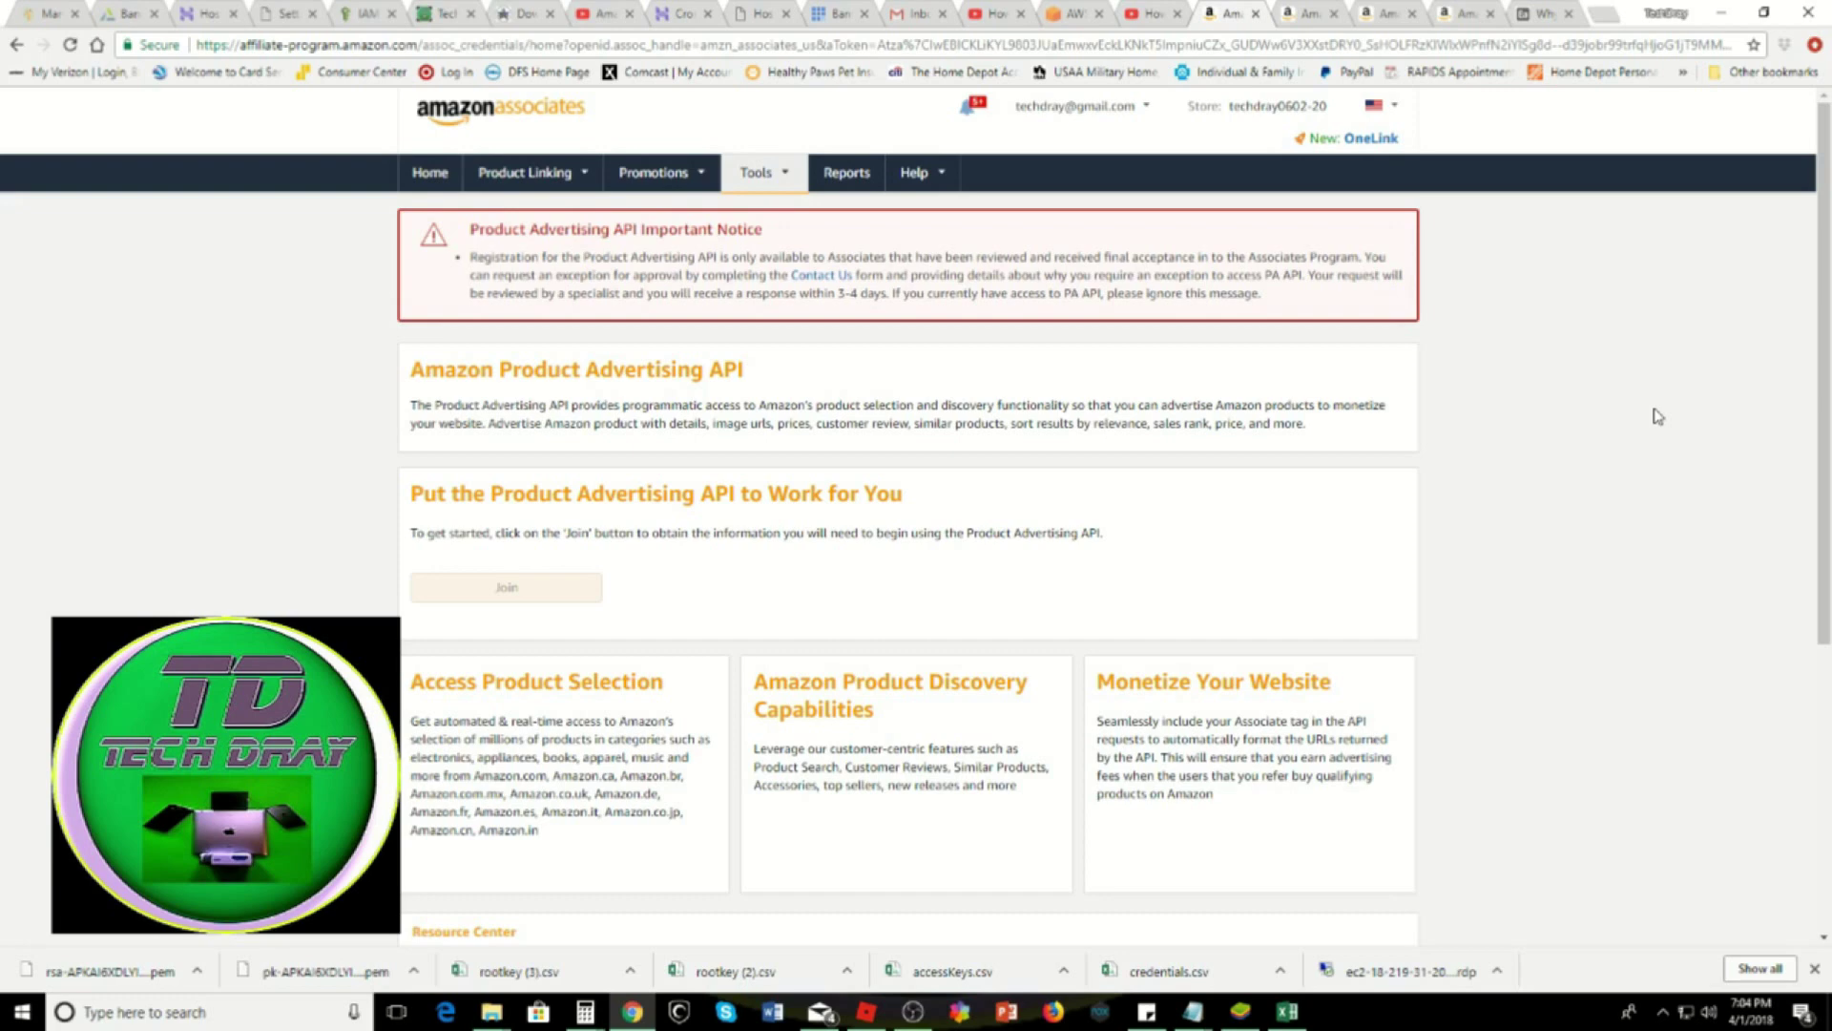
{"action": "mouse_move", "coordinate": [784, 183]}
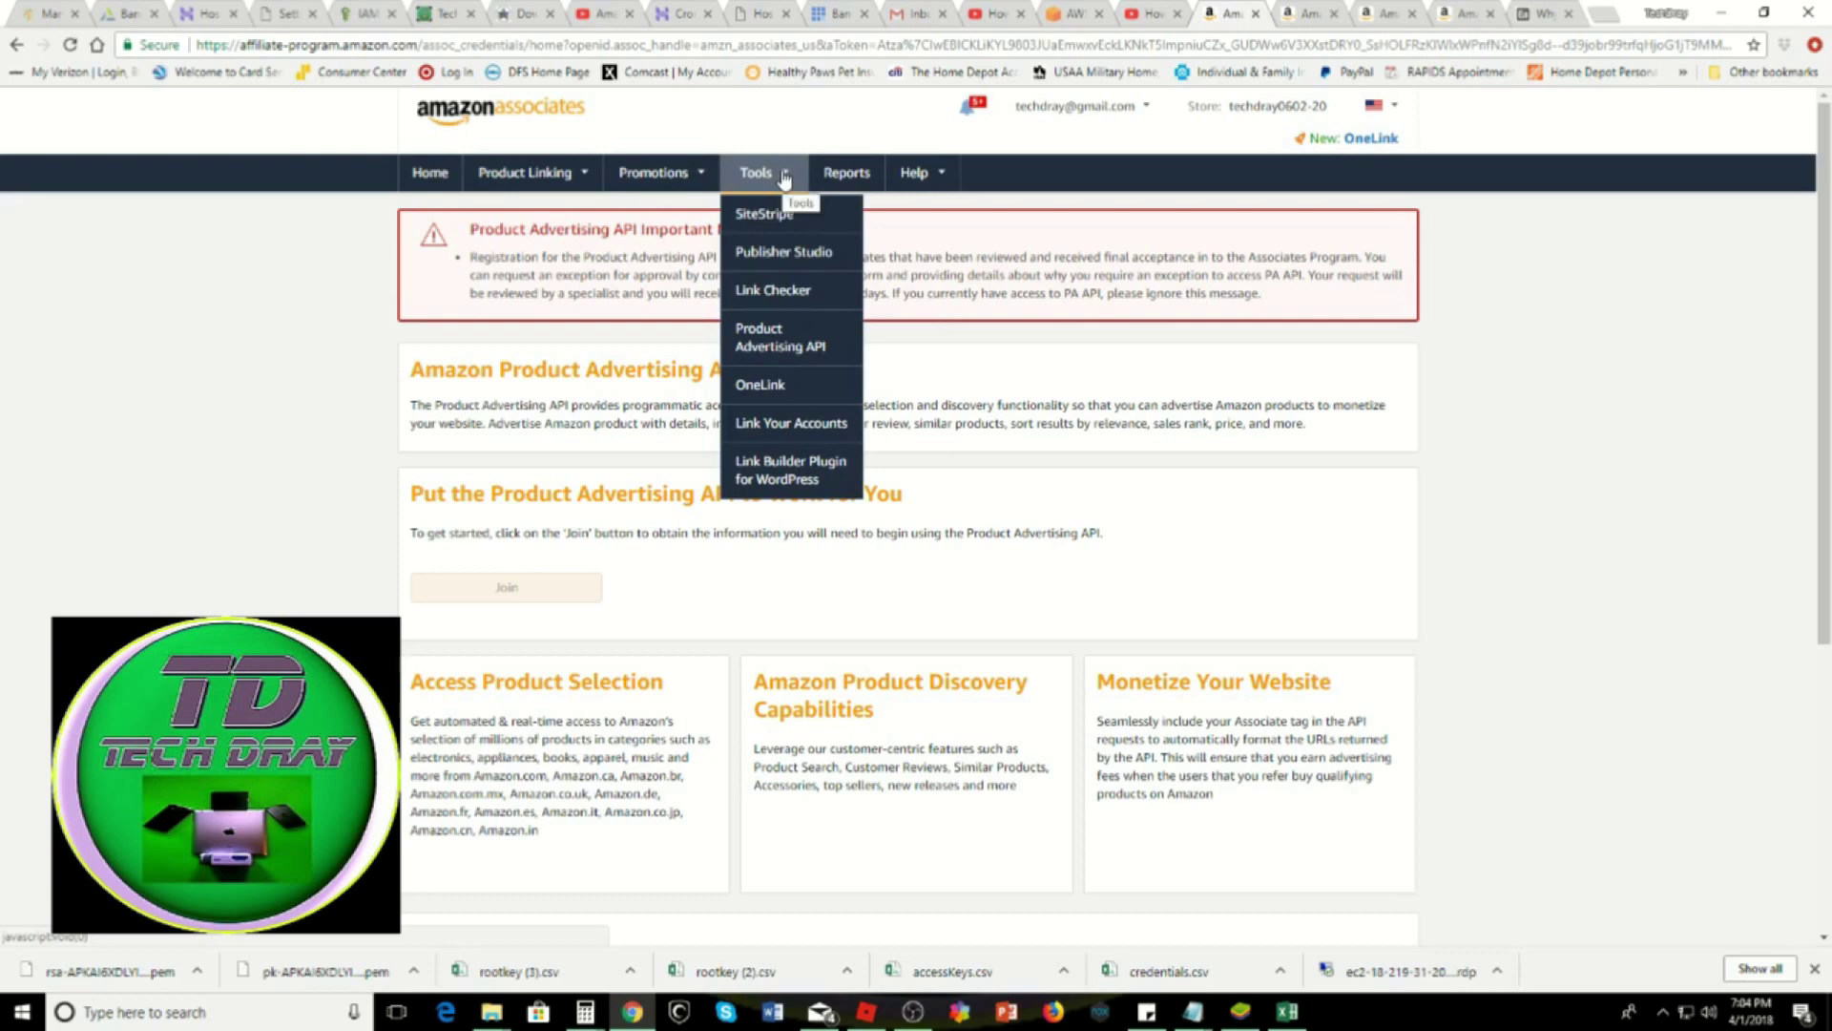
{"action": "left_click", "coordinate": [780, 342]}
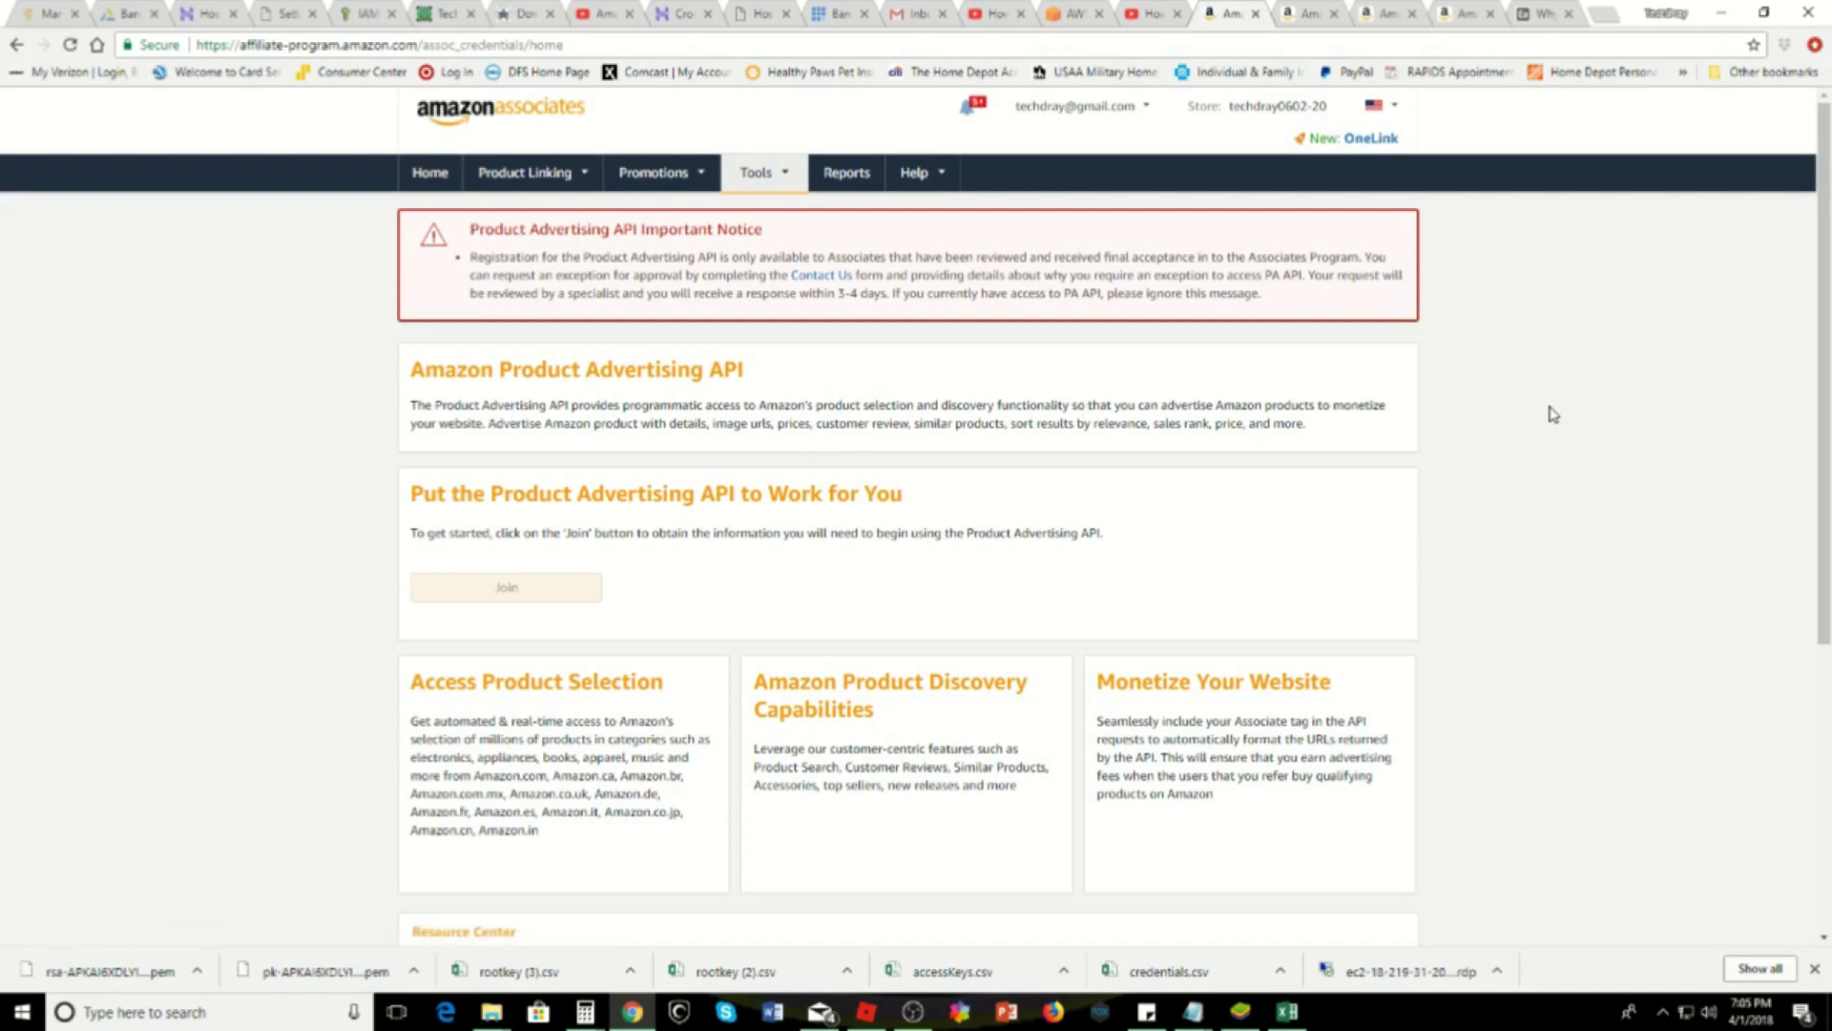
{"action": "scroll", "coordinate": [1552, 414], "scroll_direction": "down", "scroll_amount": 1}
{"action": "scroll", "coordinate": [1553, 414], "scroll_direction": "up", "scroll_amount": 1}
{"action": "scroll", "coordinate": [1519, 442], "scroll_direction": "down", "scroll_amount": 3}
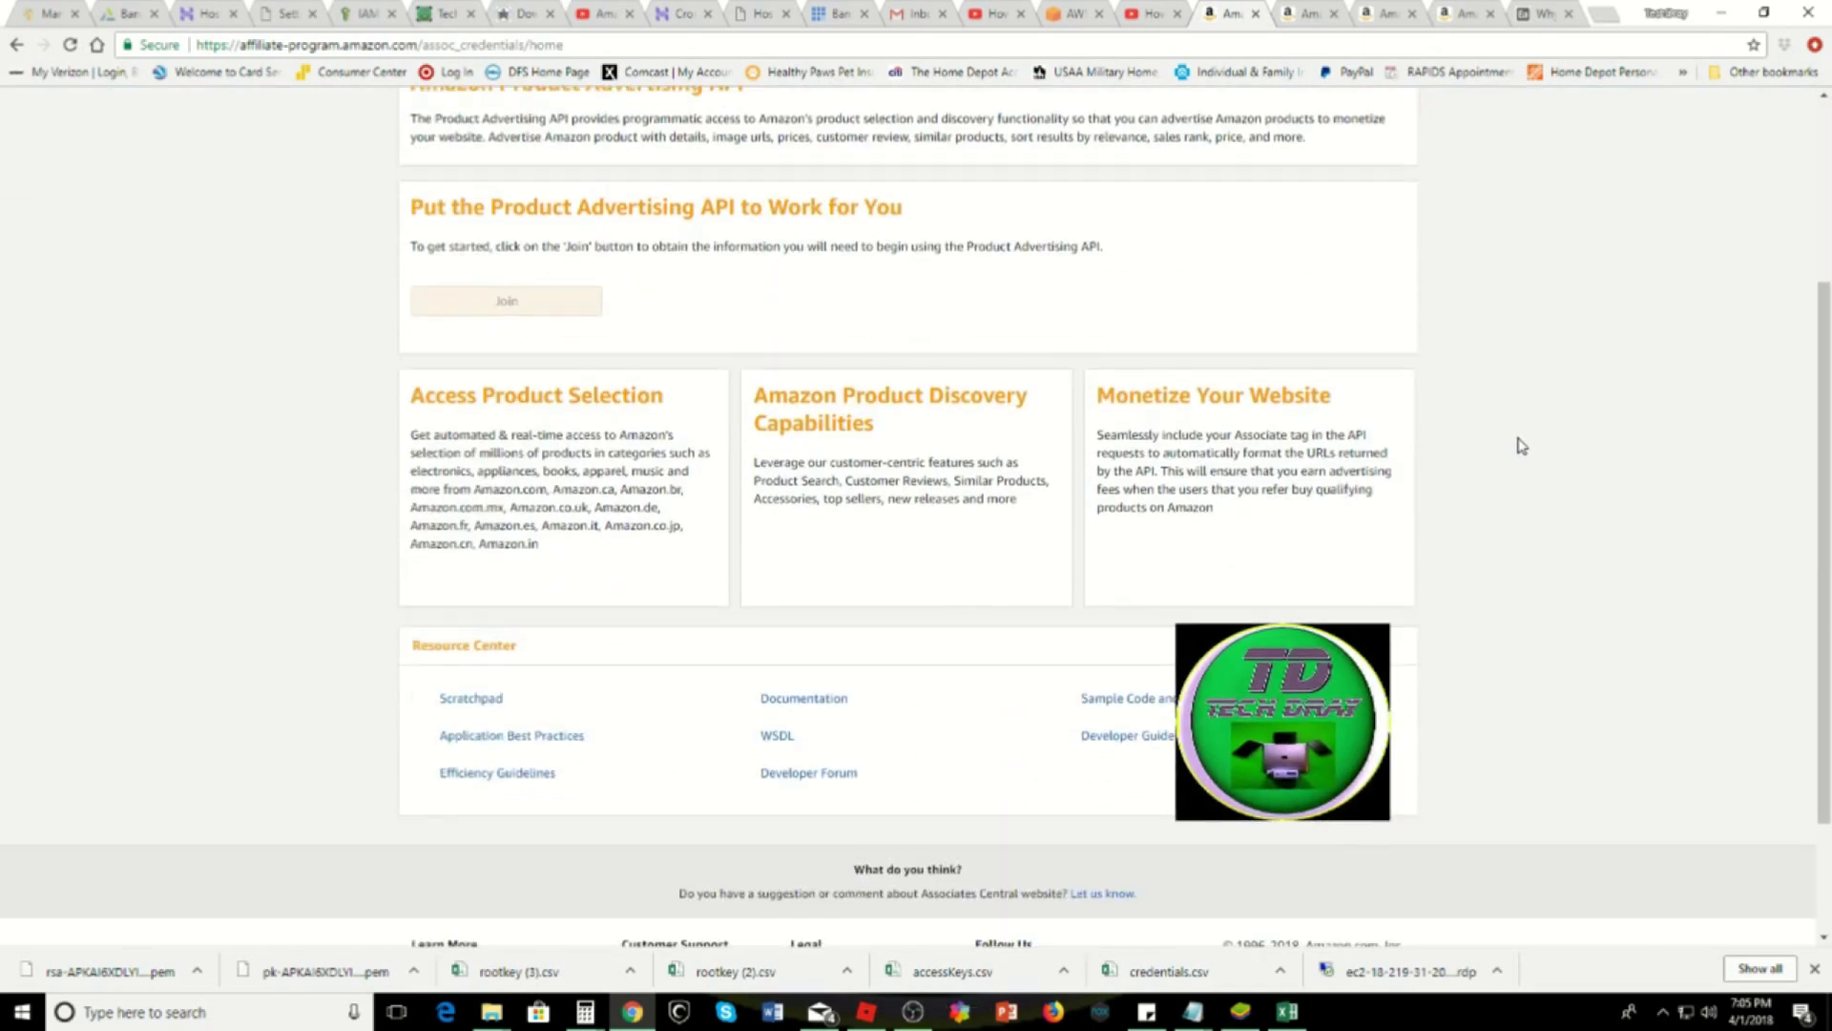
{"action": "scroll", "coordinate": [1521, 445], "scroll_direction": "up", "scroll_amount": 1}
{"action": "scroll", "coordinate": [1521, 445], "scroll_direction": "up", "scroll_amount": 3}
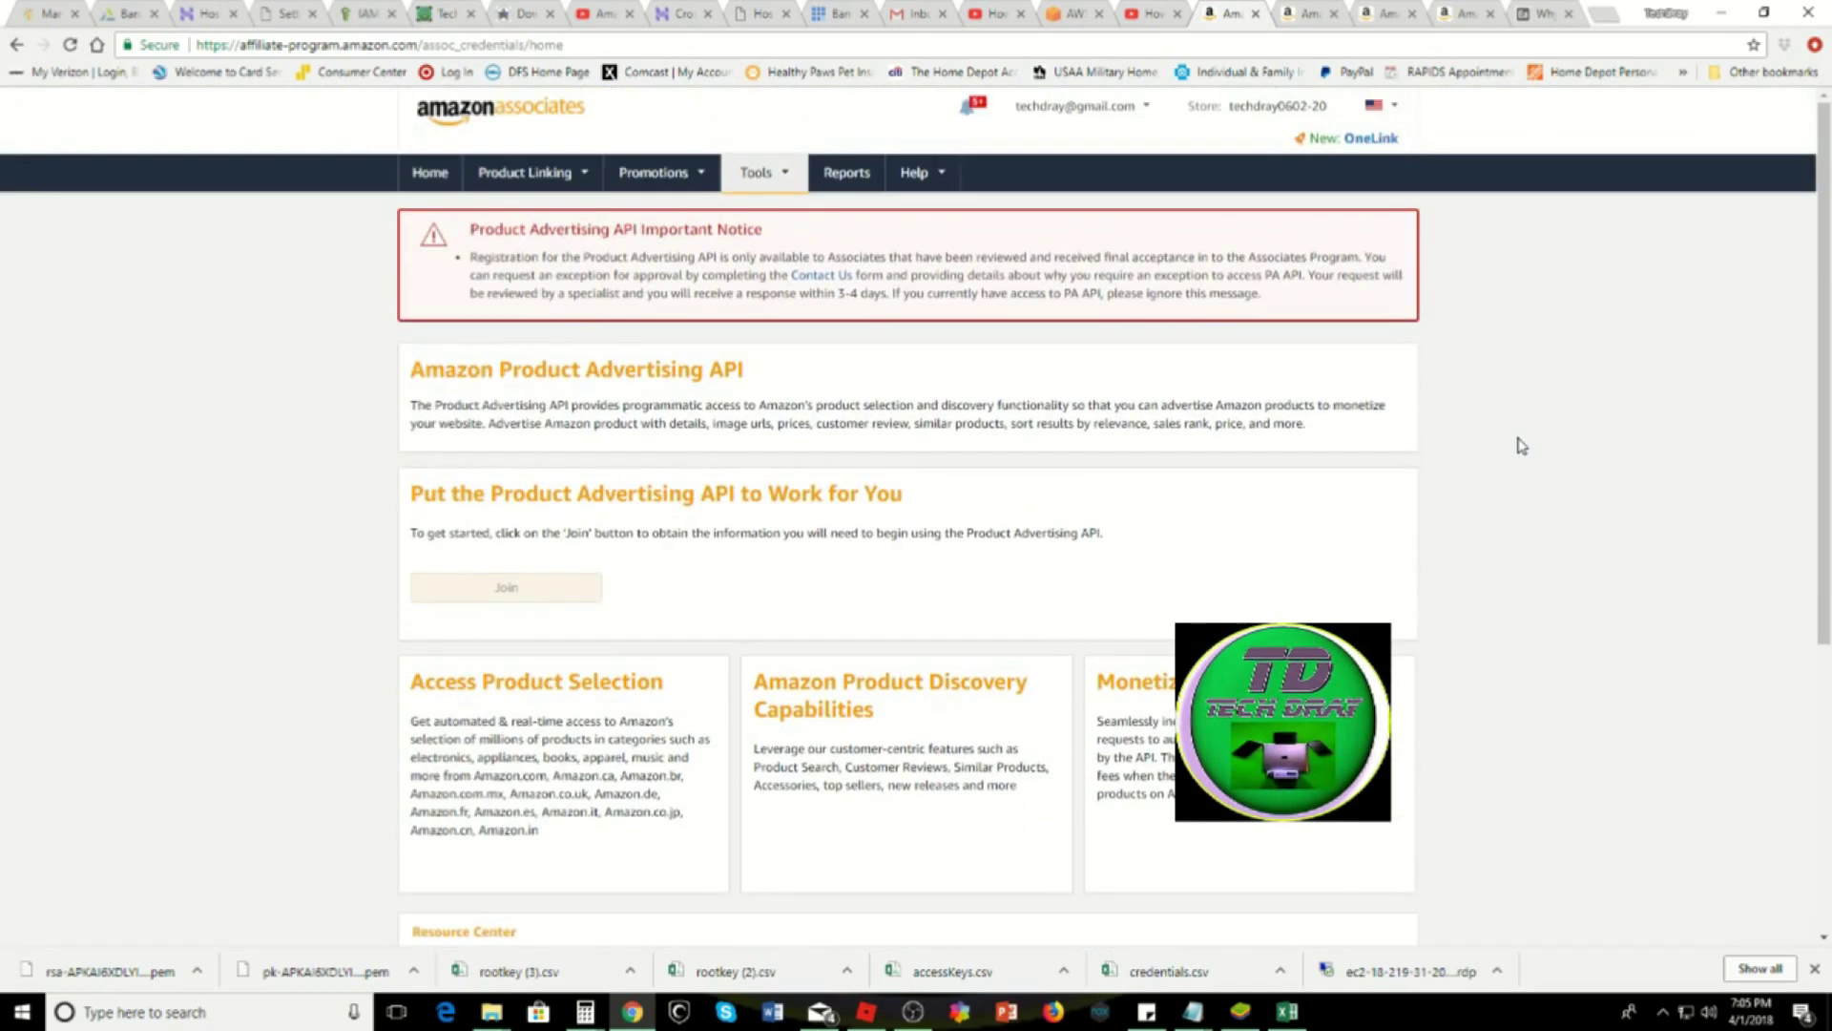
Open the Associate Support contact form and choose Product Advertising API as its subject.
{"action": "left_click", "coordinate": [814, 277]}
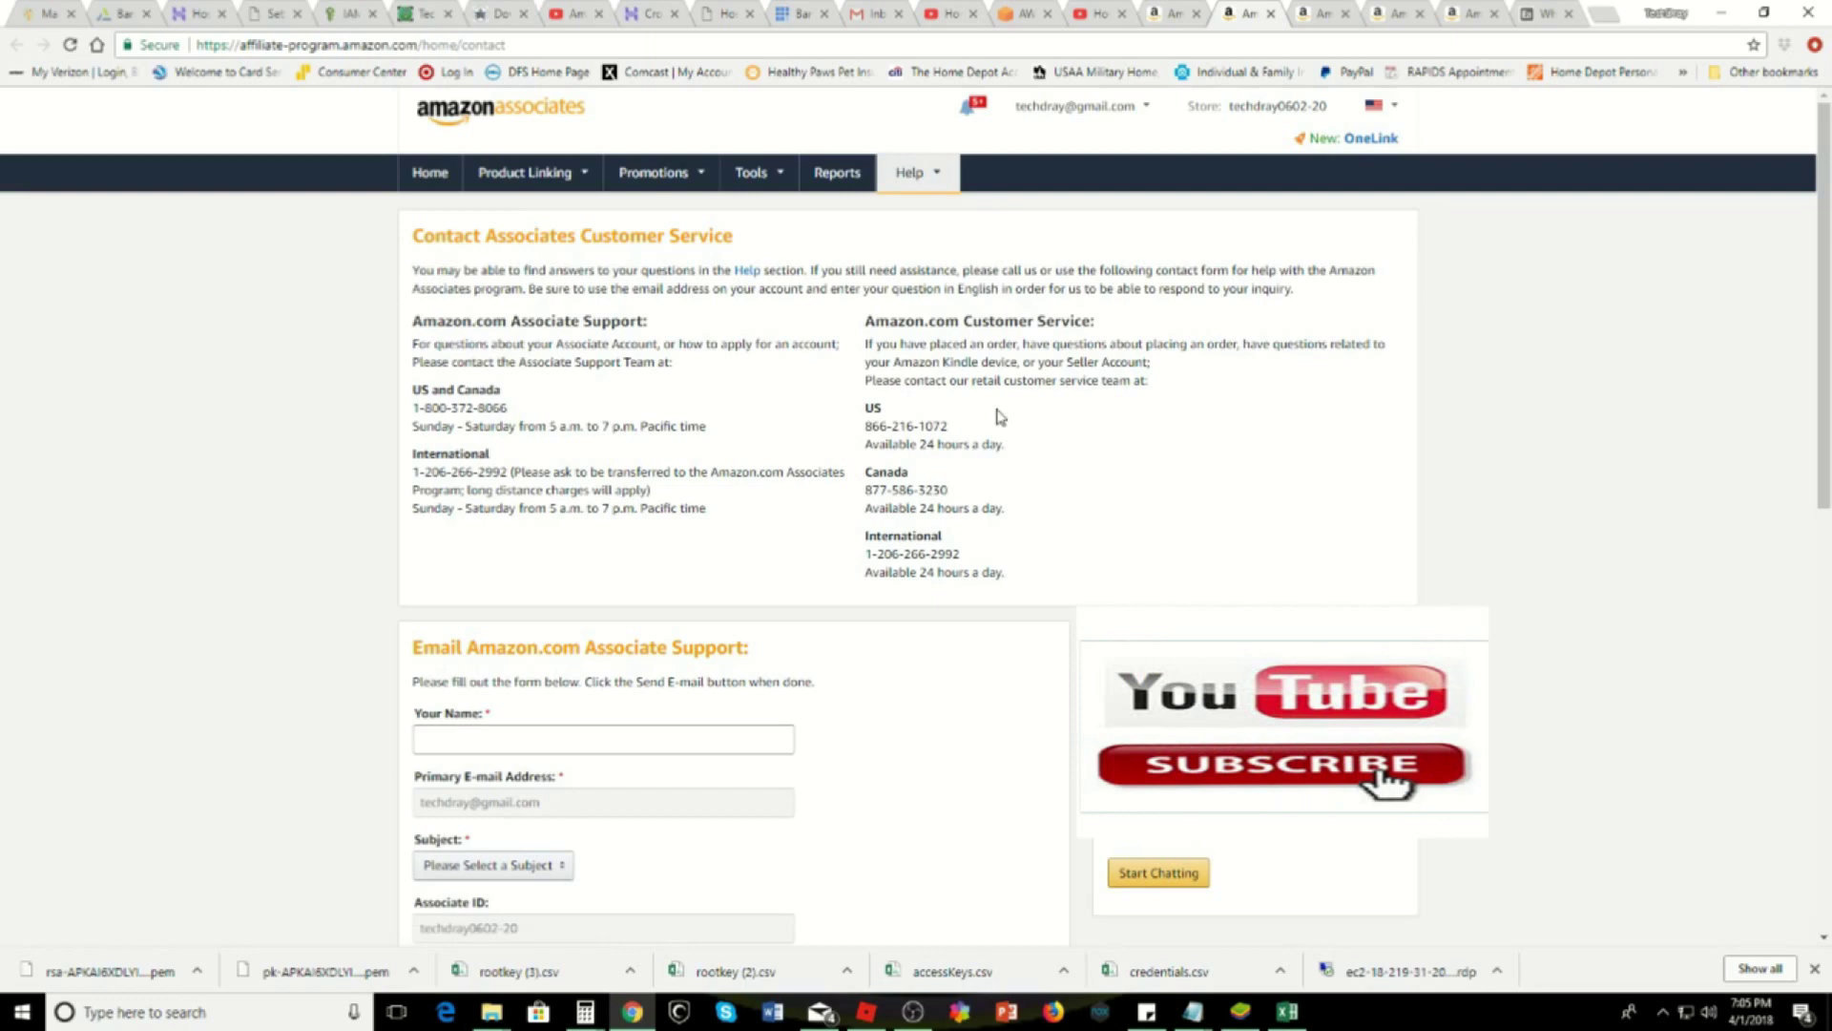
{"action": "scroll", "coordinate": [1537, 392], "scroll_direction": "down", "scroll_amount": 3}
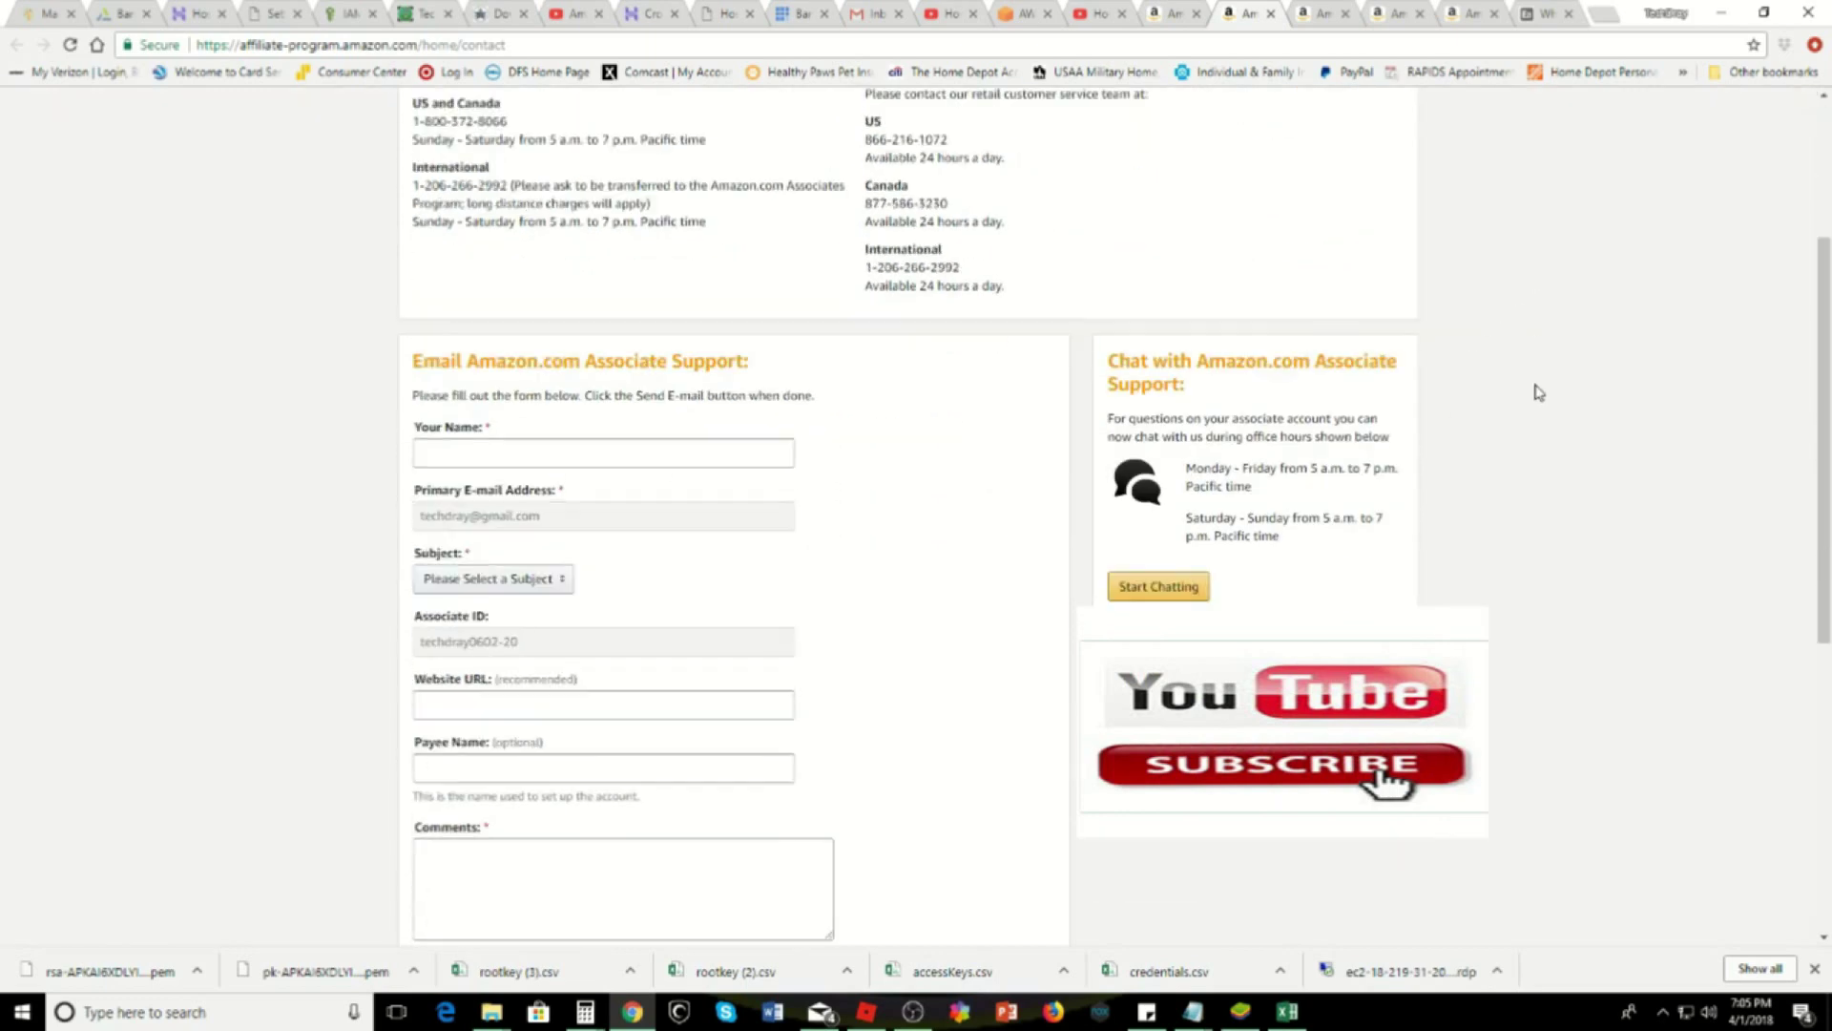
{"action": "scroll", "coordinate": [1480, 404], "scroll_direction": "up", "scroll_amount": 3}
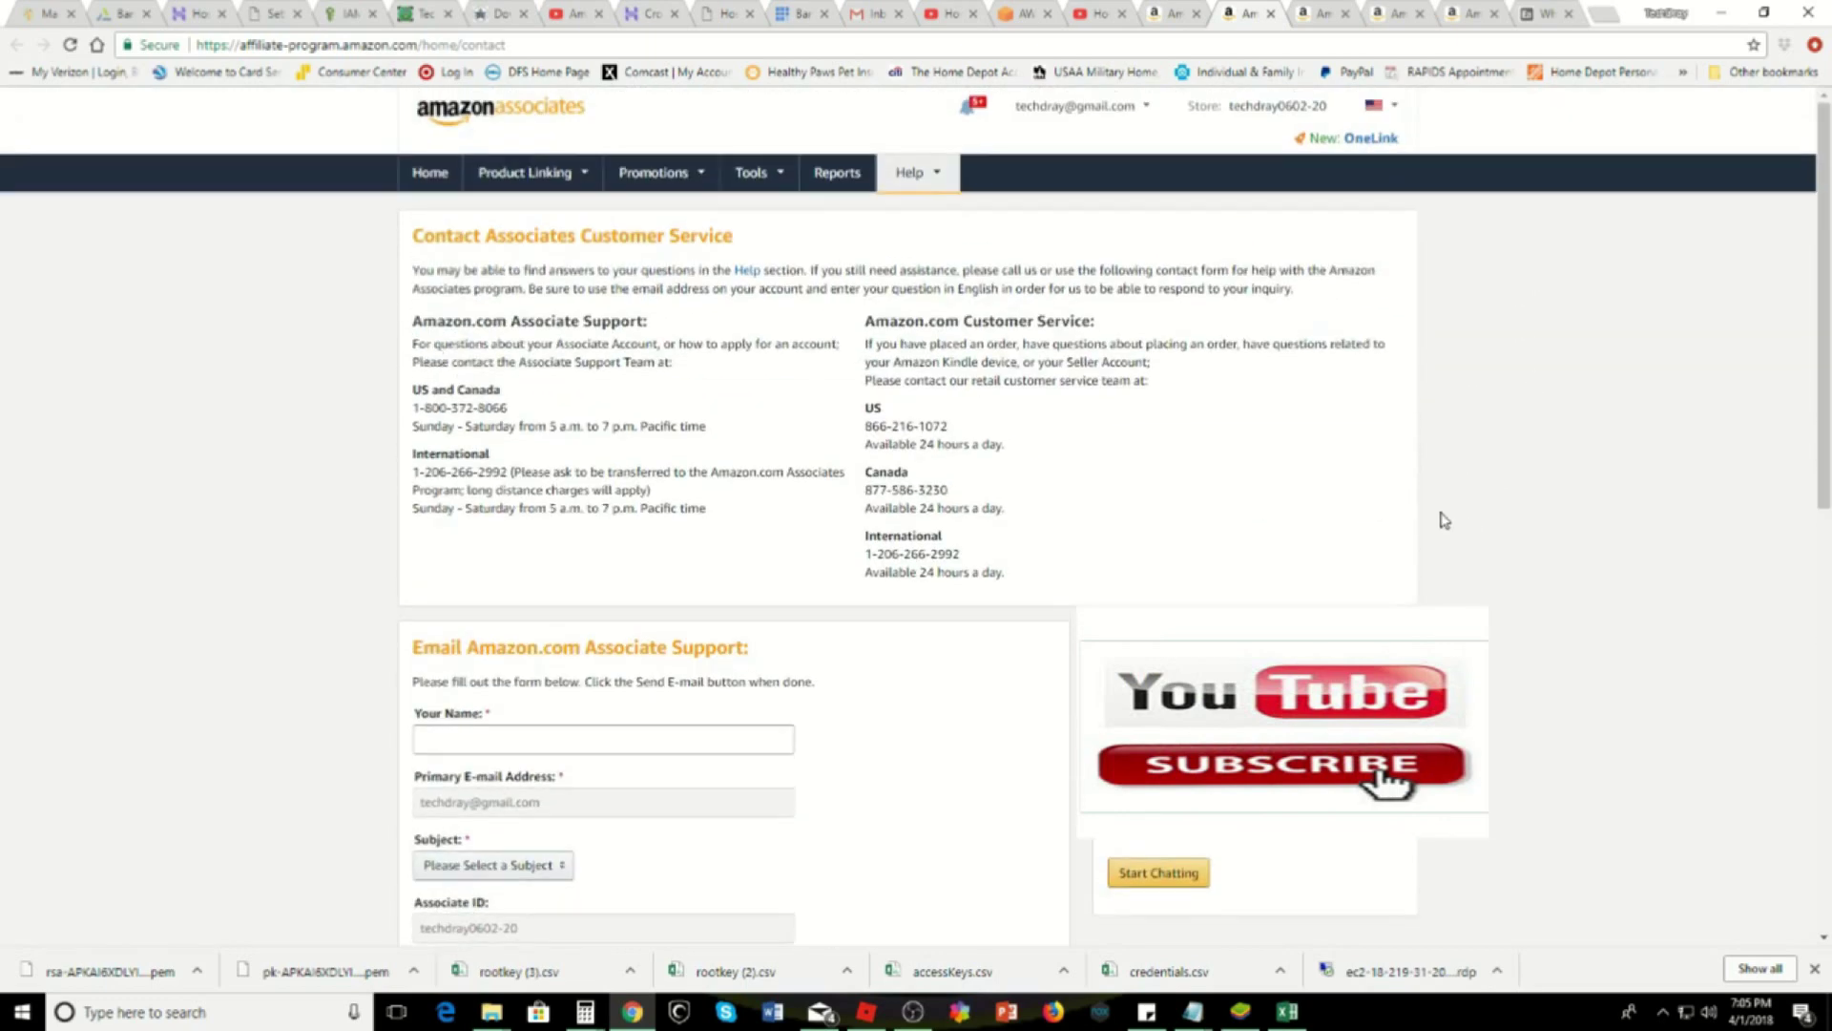
{"action": "scroll", "coordinate": [1519, 578], "scroll_direction": "down", "scroll_amount": 2}
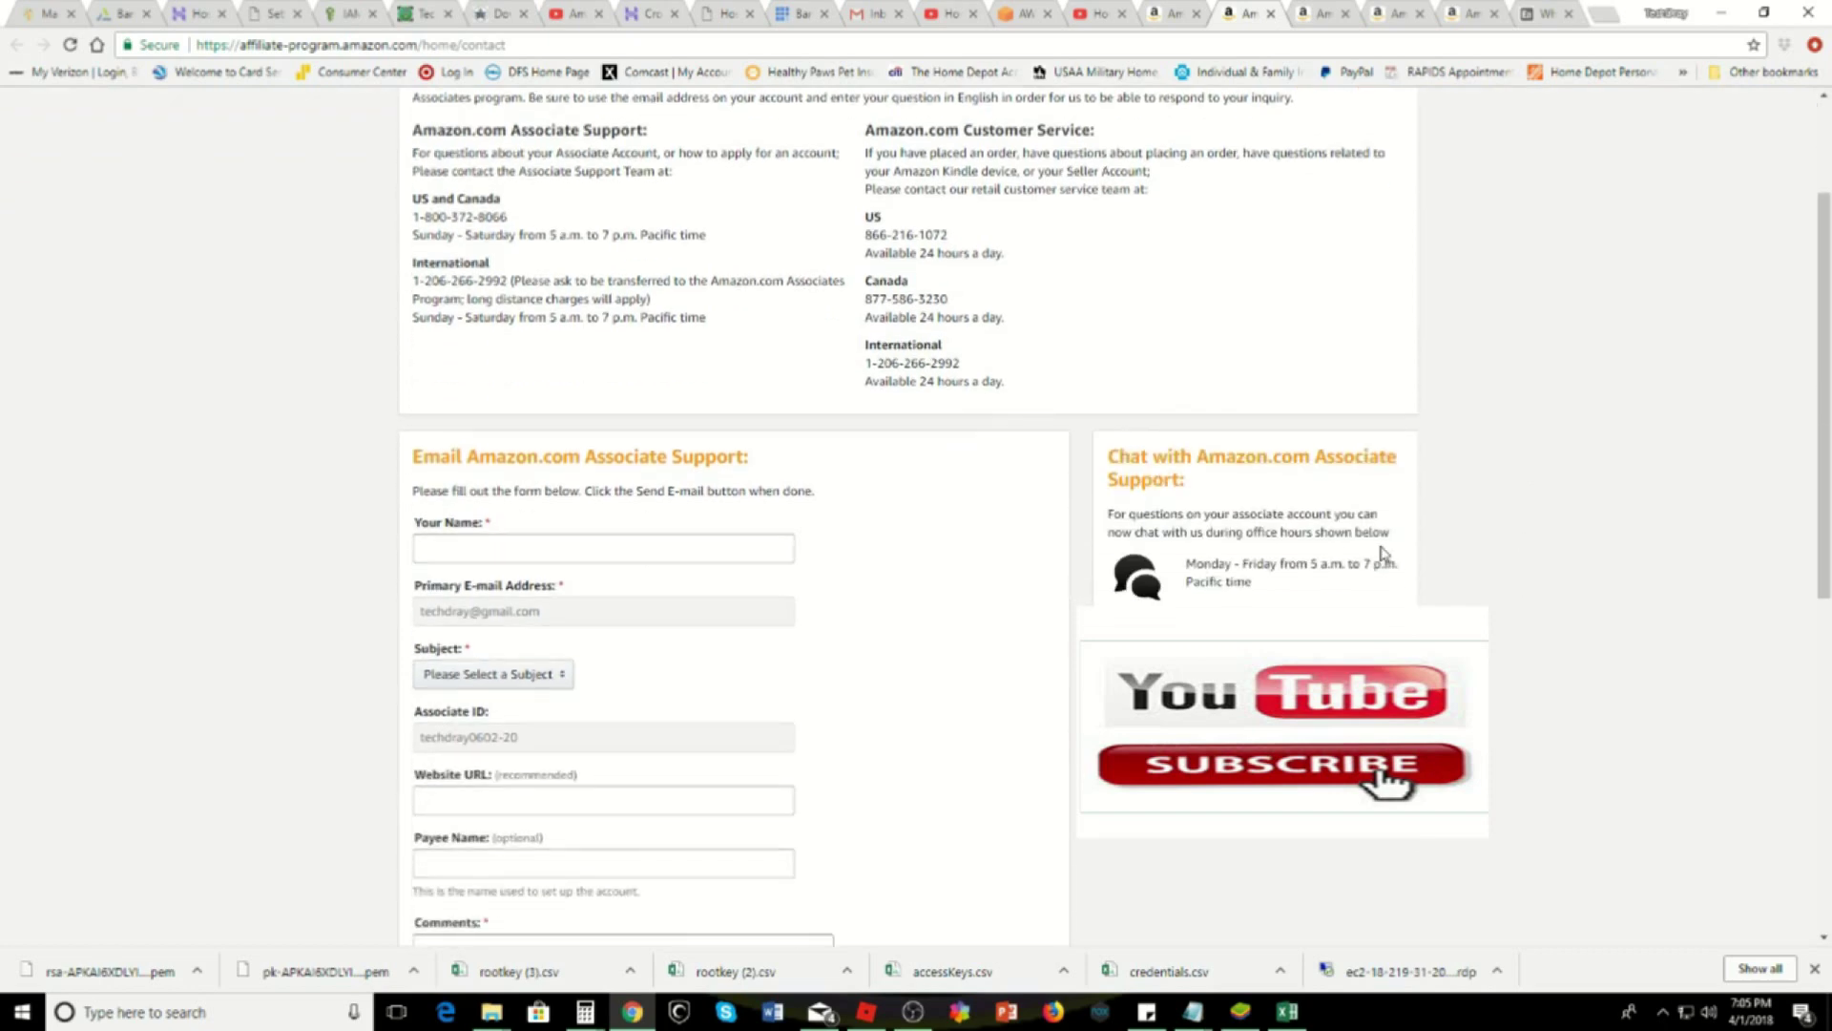
{"action": "scroll", "coordinate": [1524, 584], "scroll_direction": "down", "scroll_amount": 2}
{"action": "scroll", "coordinate": [1527, 586], "scroll_direction": "down", "scroll_amount": 1}
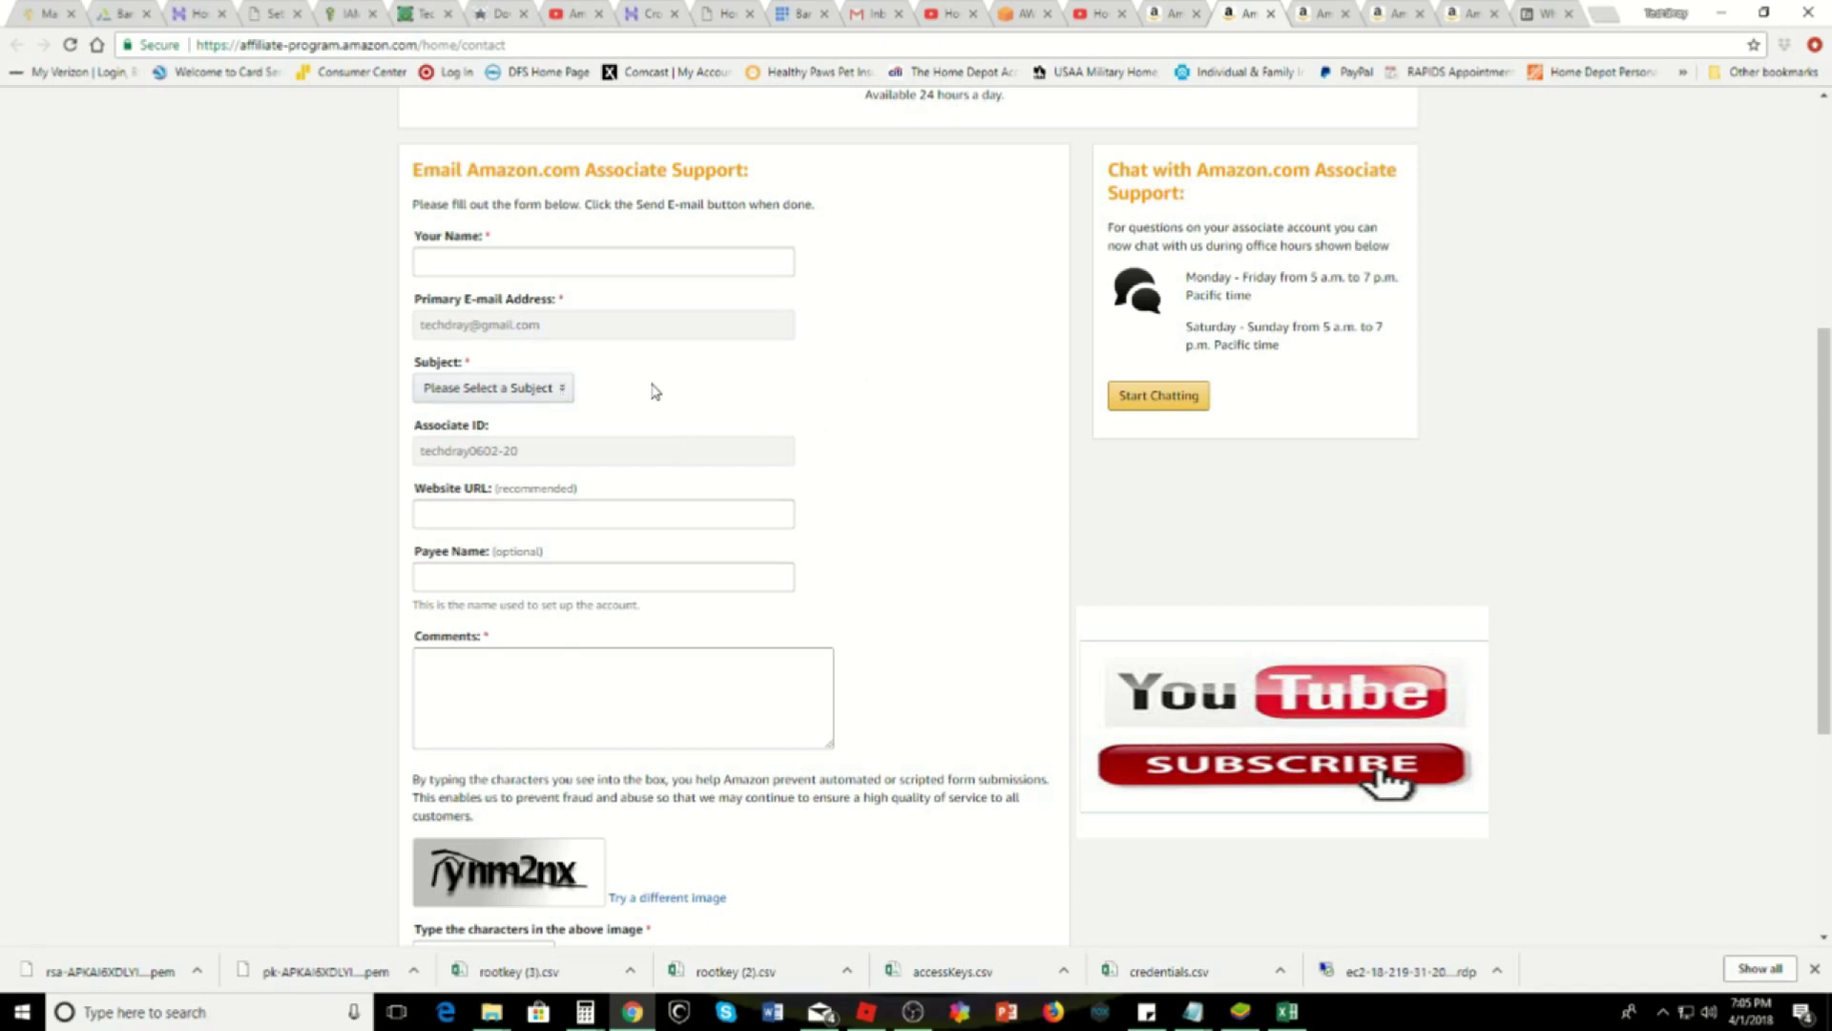
{"action": "left_click", "coordinate": [565, 389]}
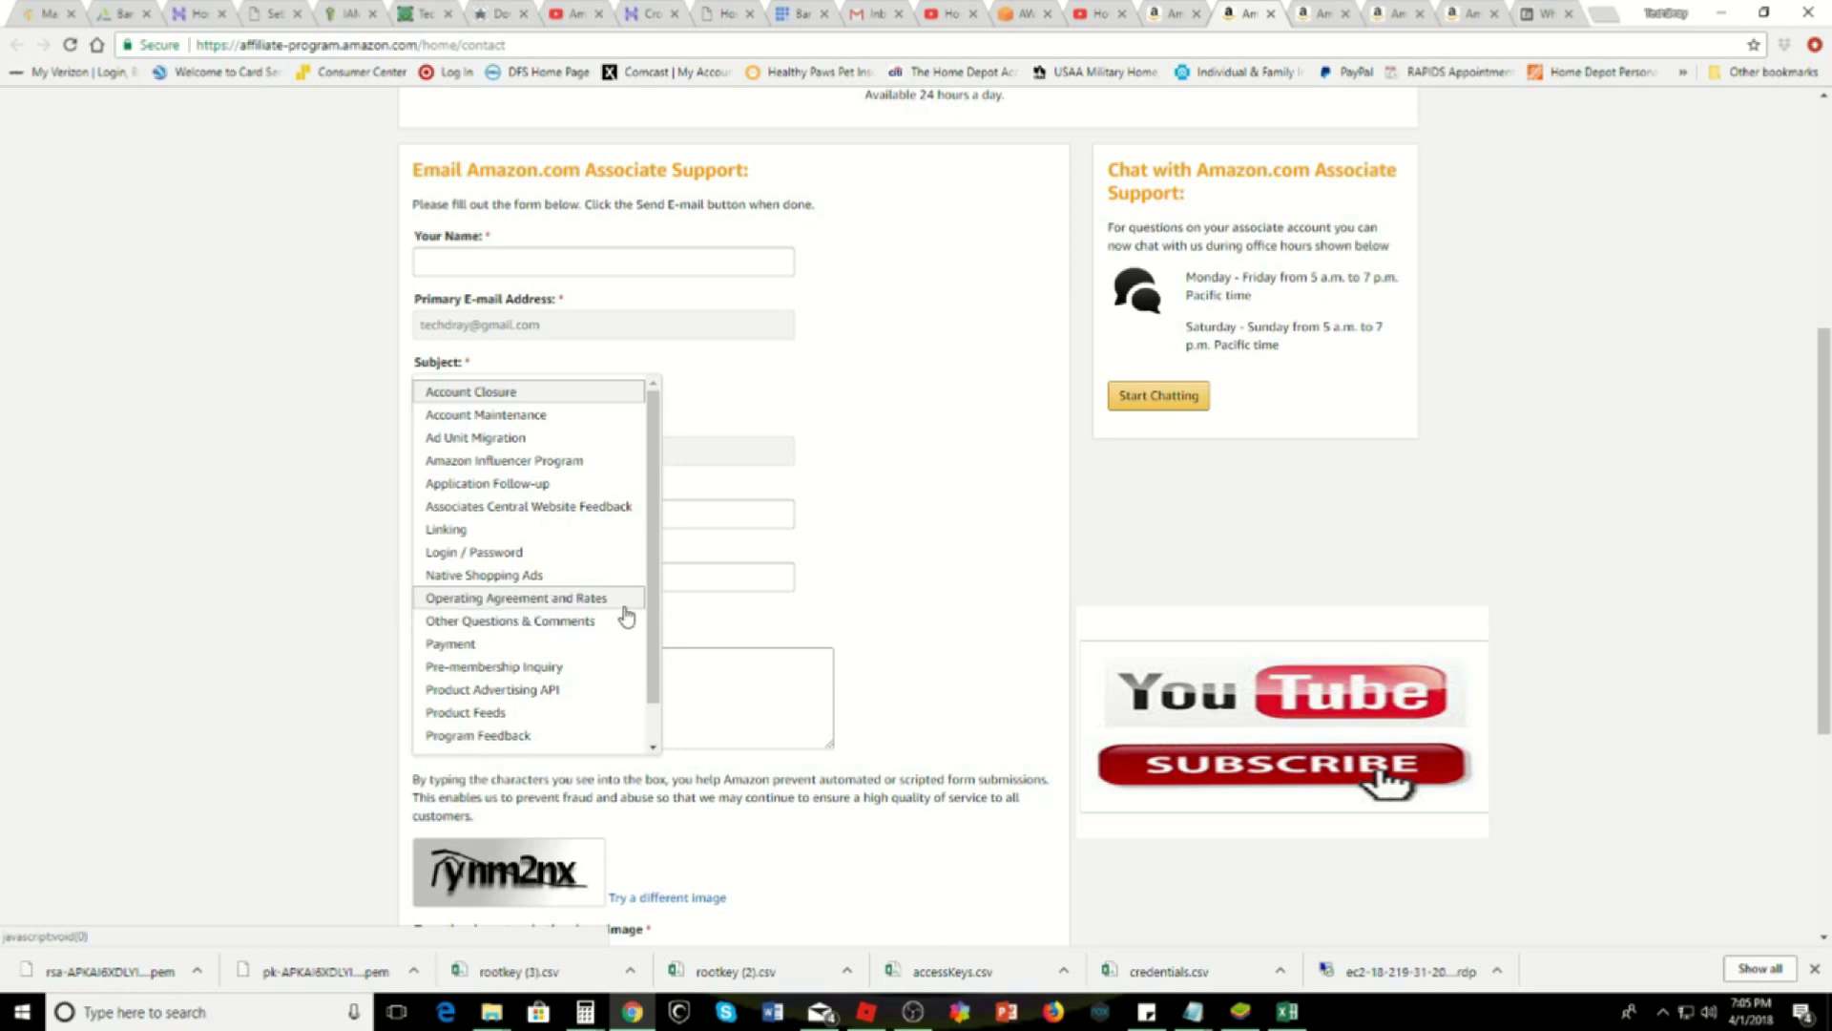
{"action": "left_click", "coordinate": [502, 701]}
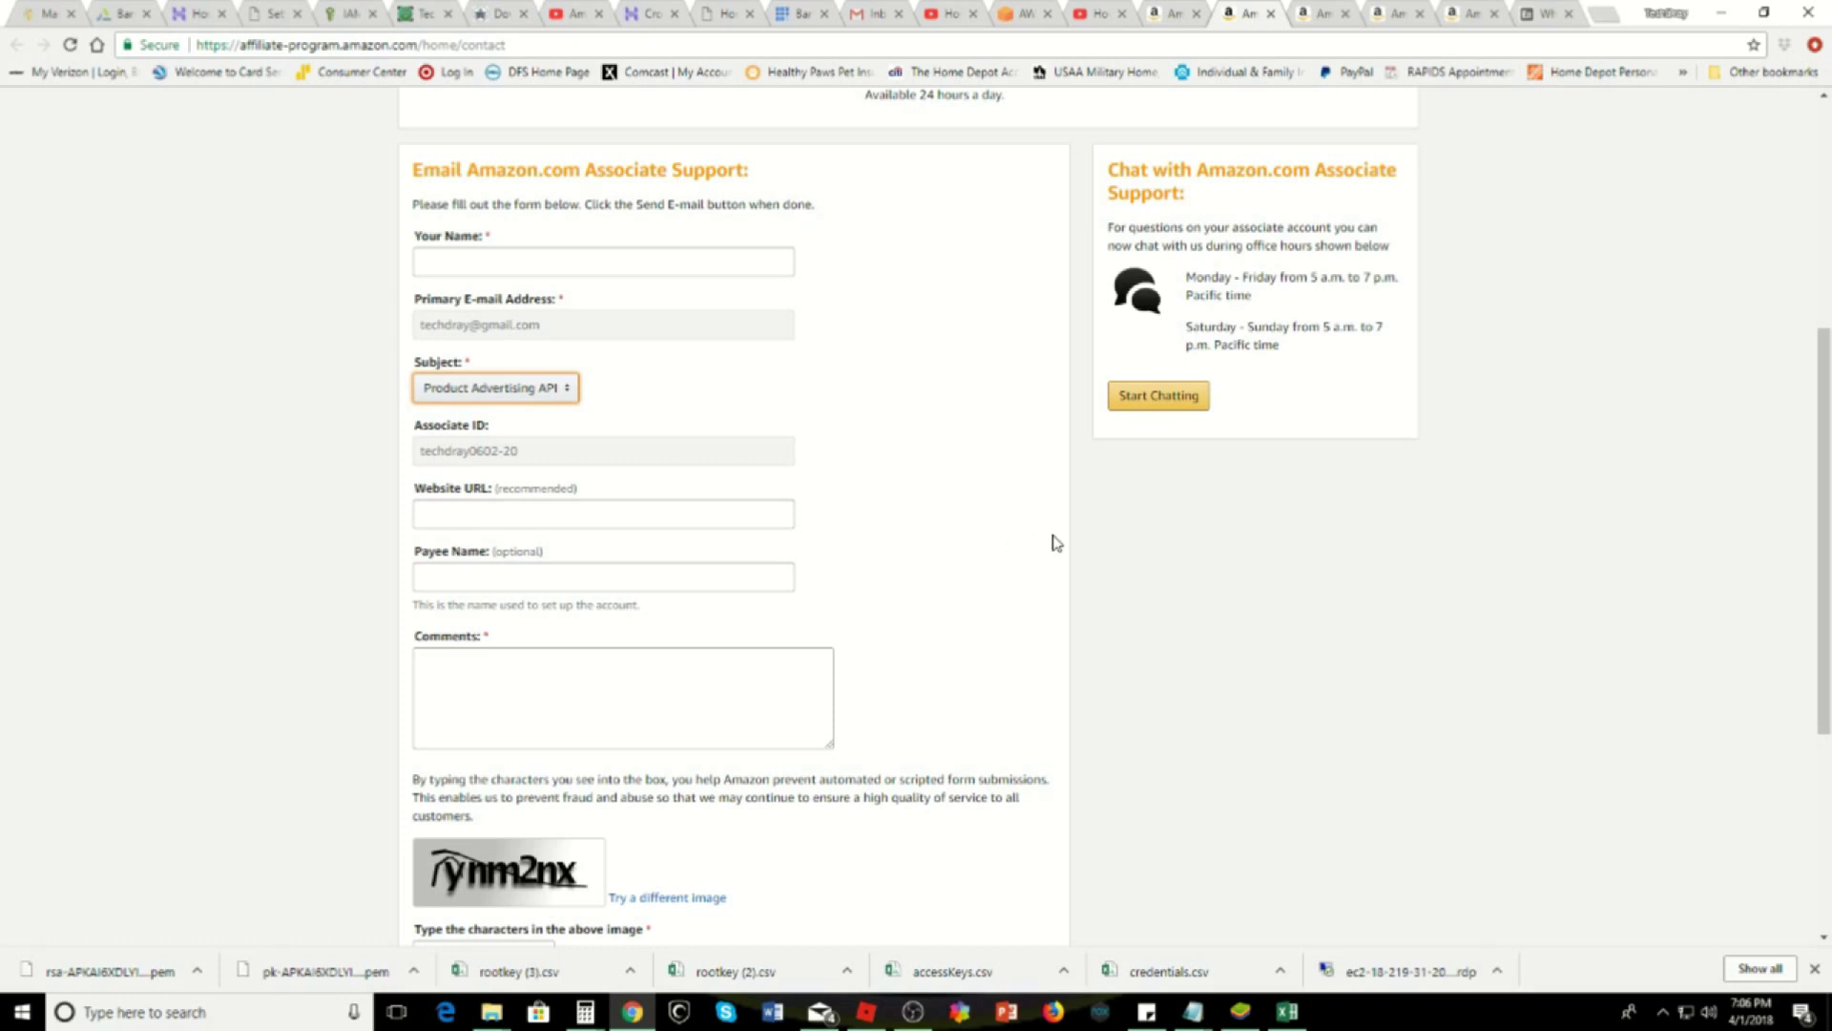
Scroll through the support form to review its remaining fields.
{"action": "scroll", "coordinate": [1129, 610], "scroll_direction": "down", "scroll_amount": 2}
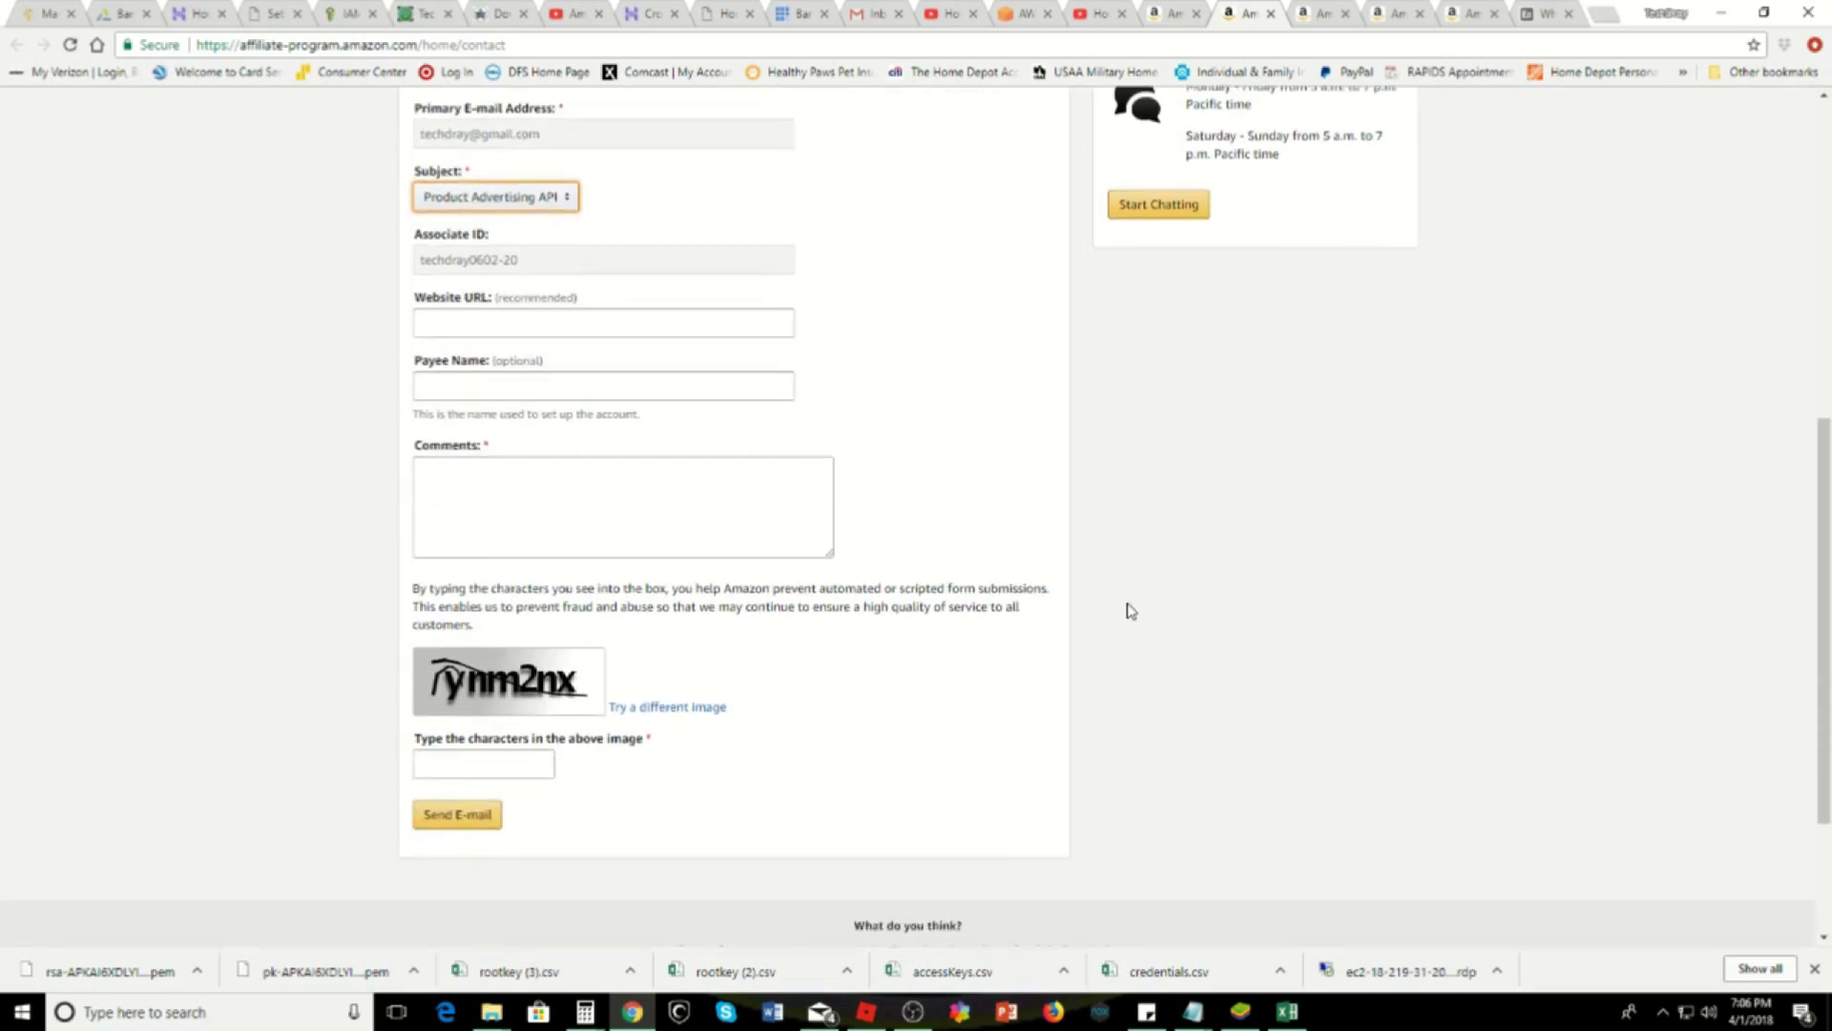
{"action": "scroll", "coordinate": [1129, 610], "scroll_direction": "up", "scroll_amount": 1}
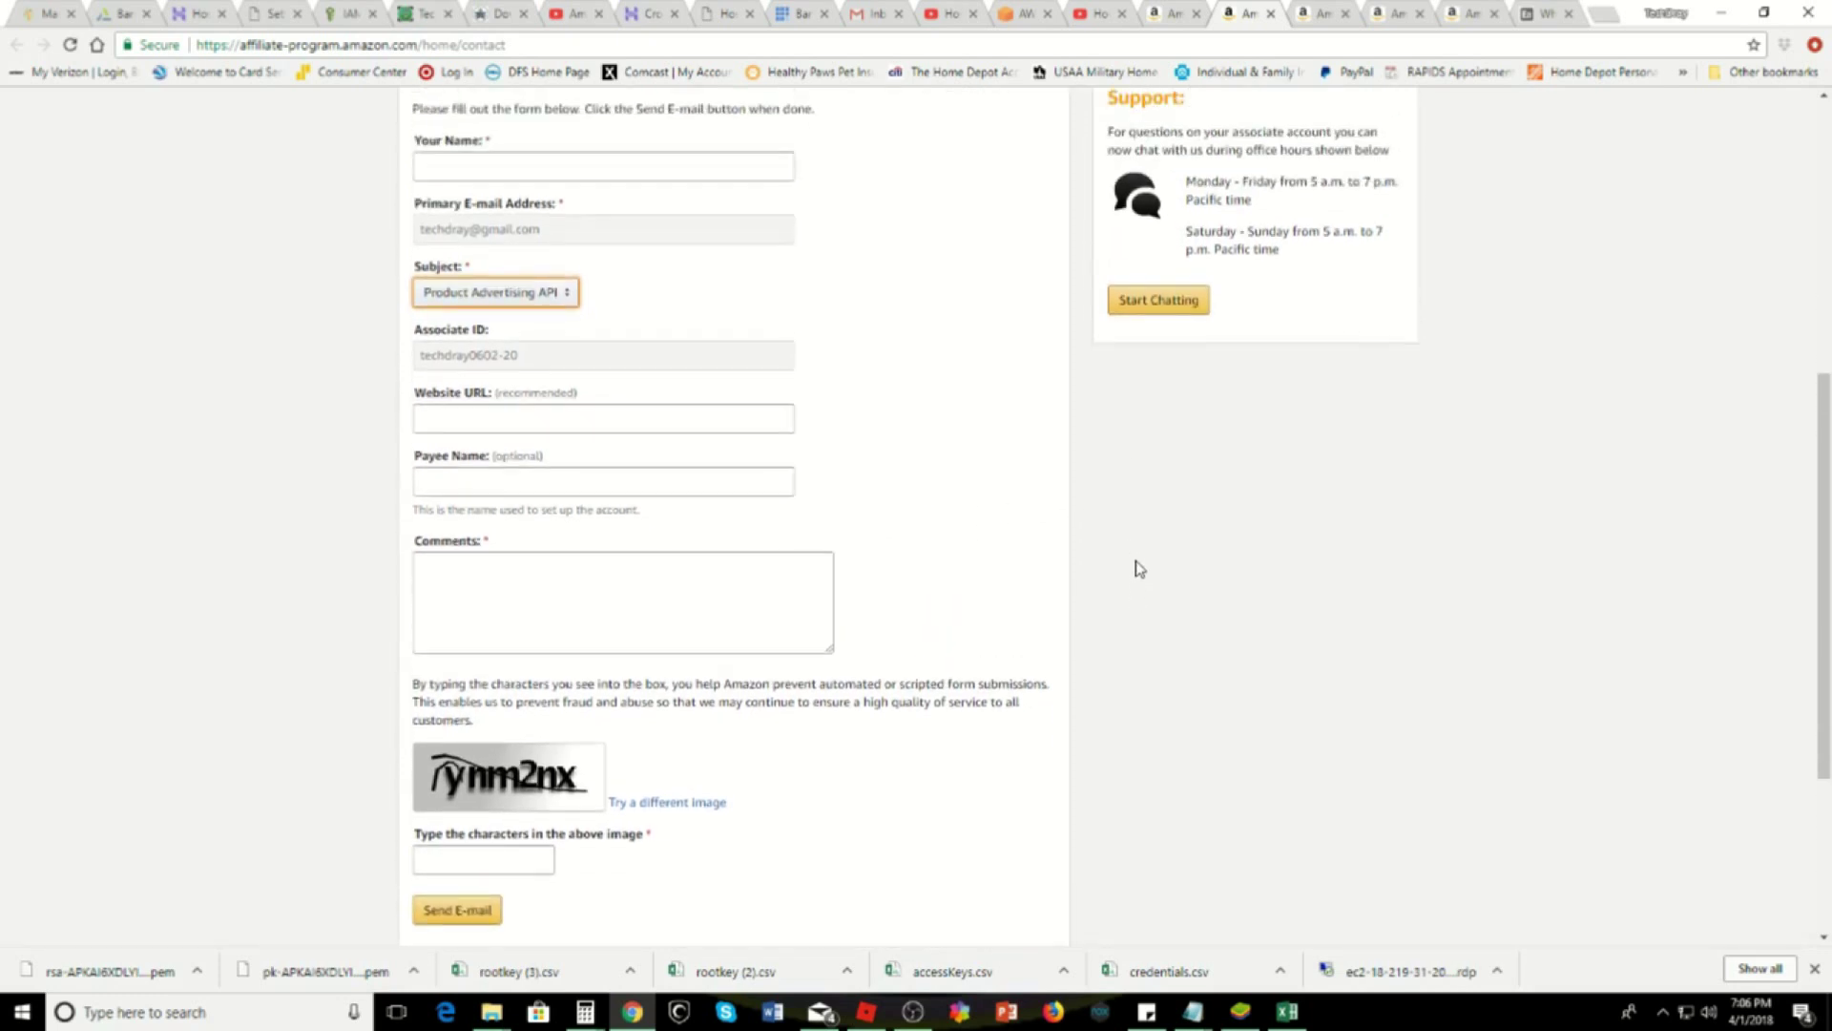
{"action": "scroll", "coordinate": [1137, 569], "scroll_direction": "down", "scroll_amount": 2}
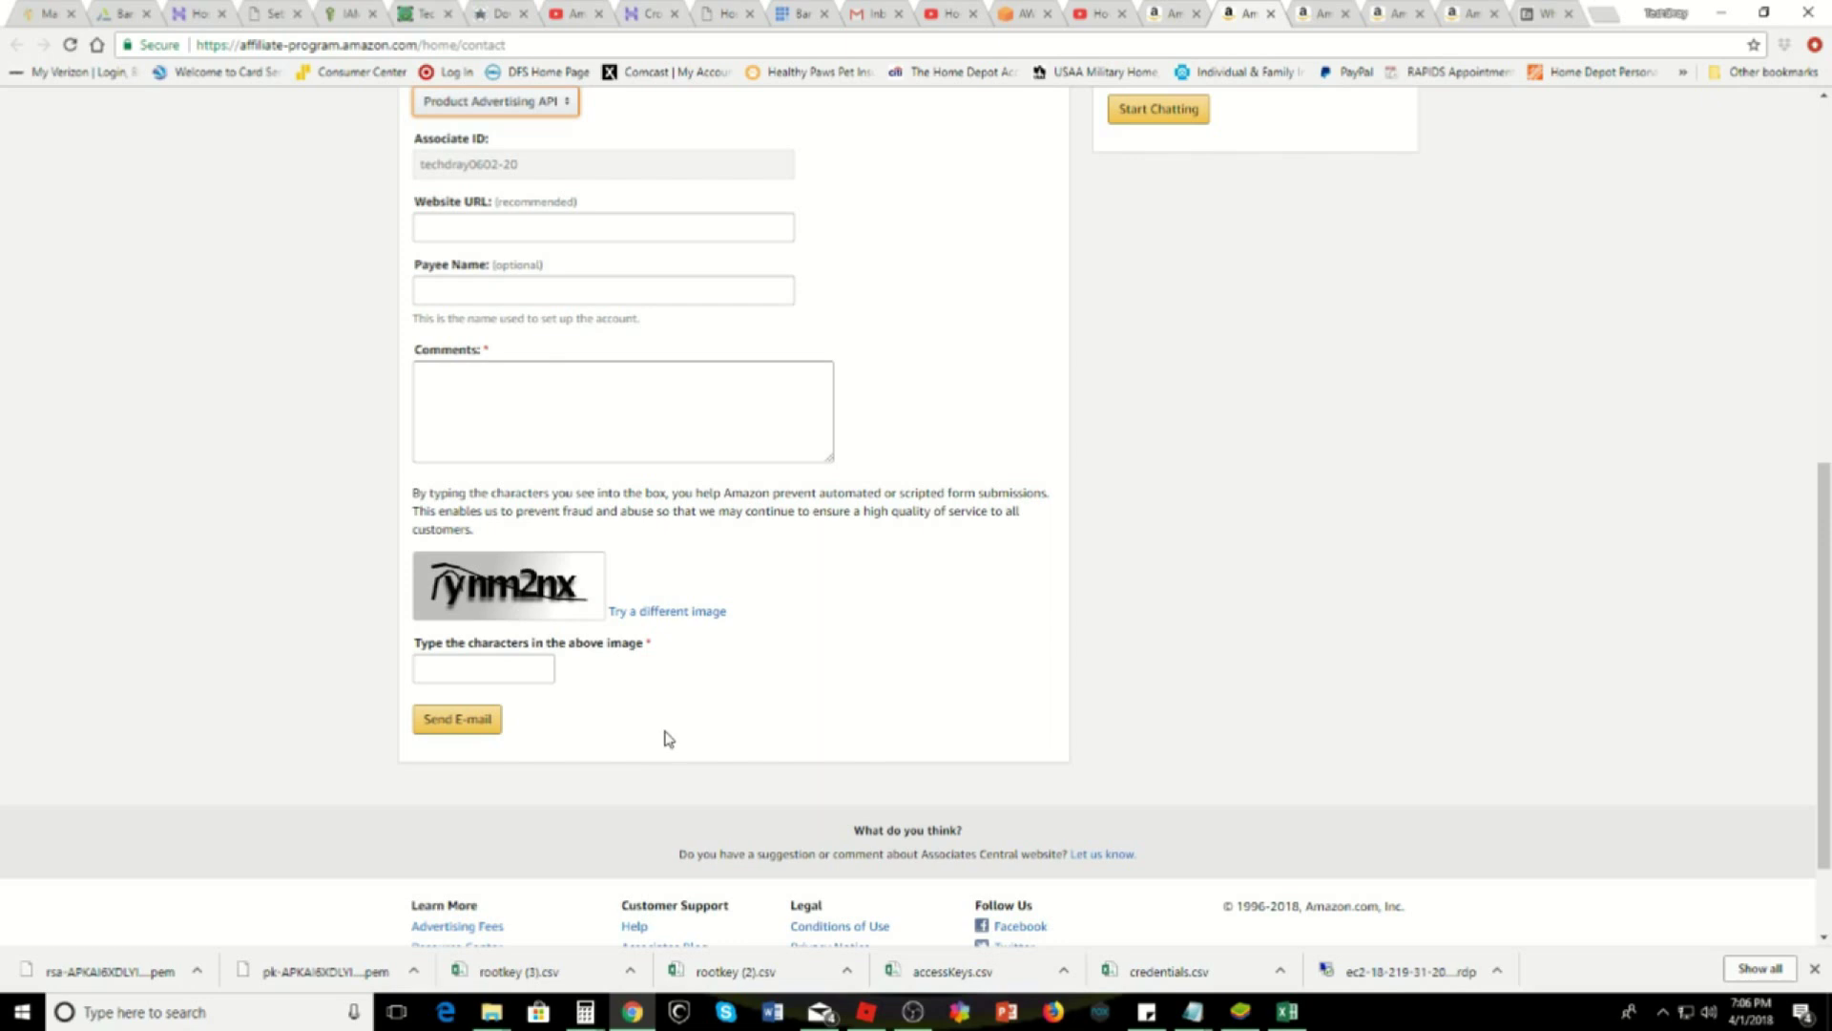
{"action": "scroll", "coordinate": [1222, 620], "scroll_direction": "up", "scroll_amount": 5}
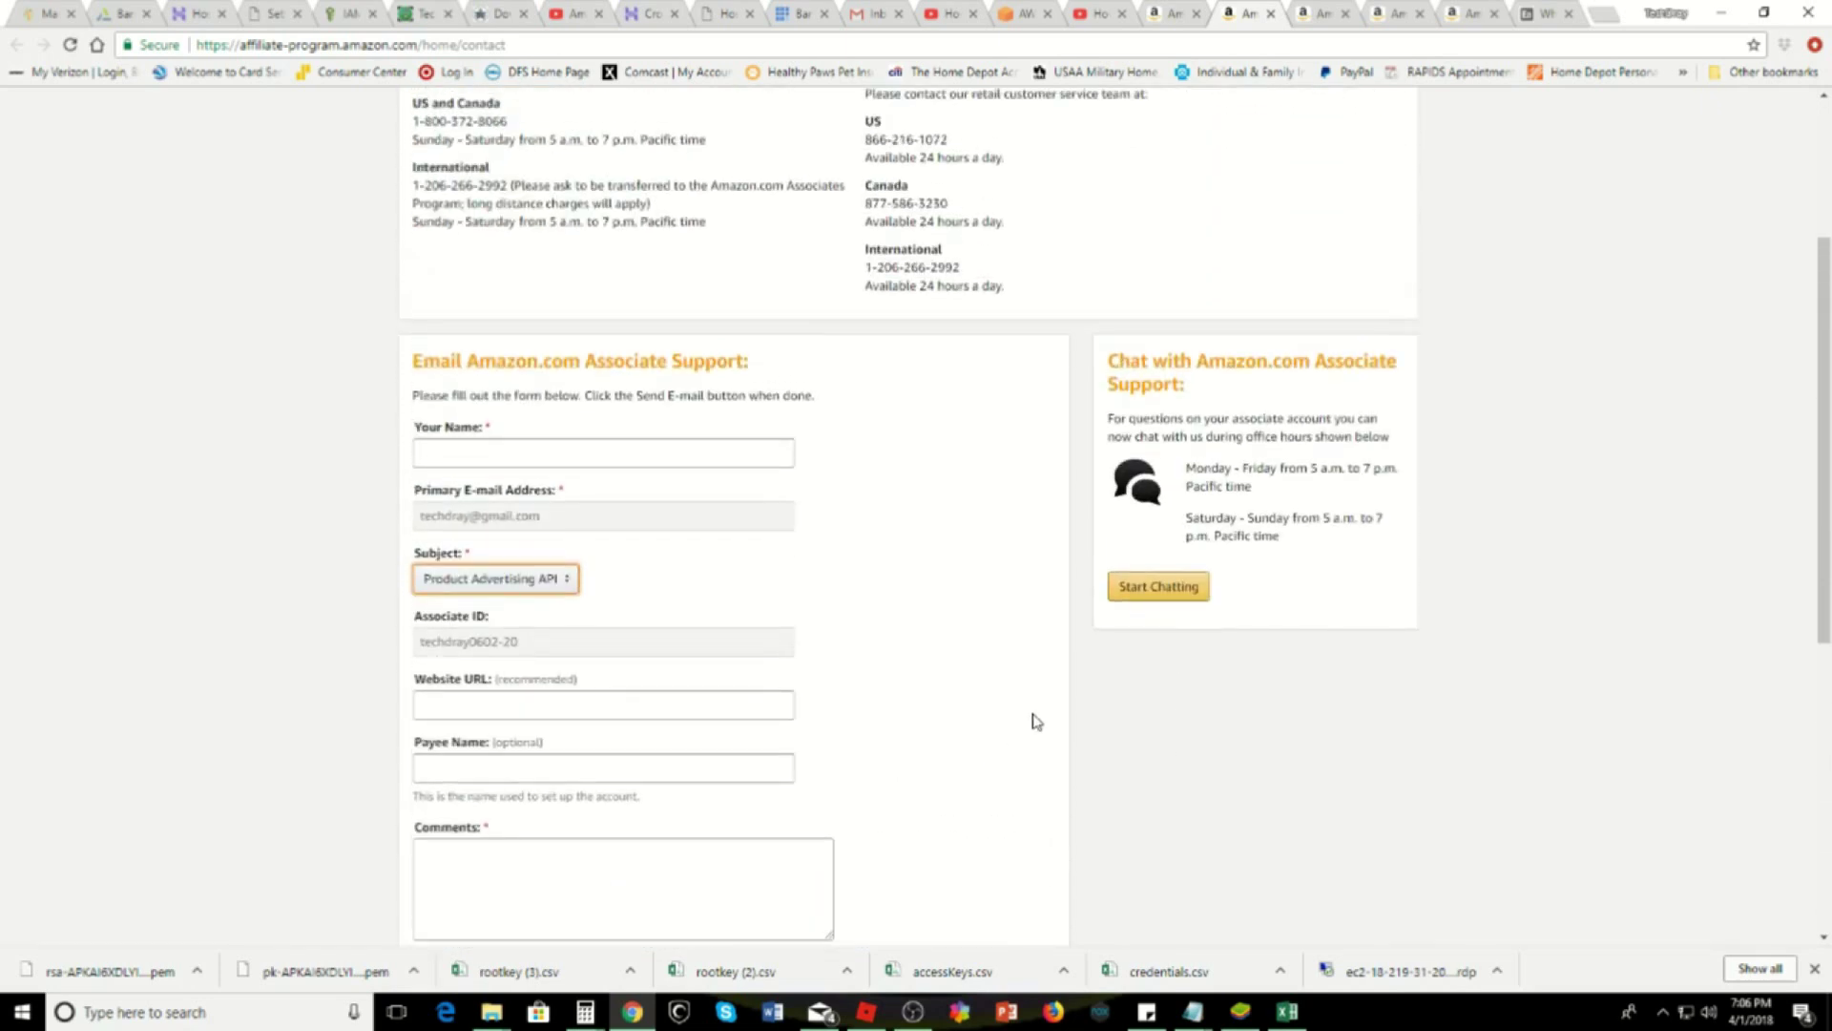
{"action": "scroll", "coordinate": [1035, 720], "scroll_direction": "down", "scroll_amount": 1}
{"action": "scroll", "coordinate": [1068, 712], "scroll_direction": "down", "scroll_amount": 1}
{"action": "scroll", "coordinate": [1068, 712], "scroll_direction": "up", "scroll_amount": 3}
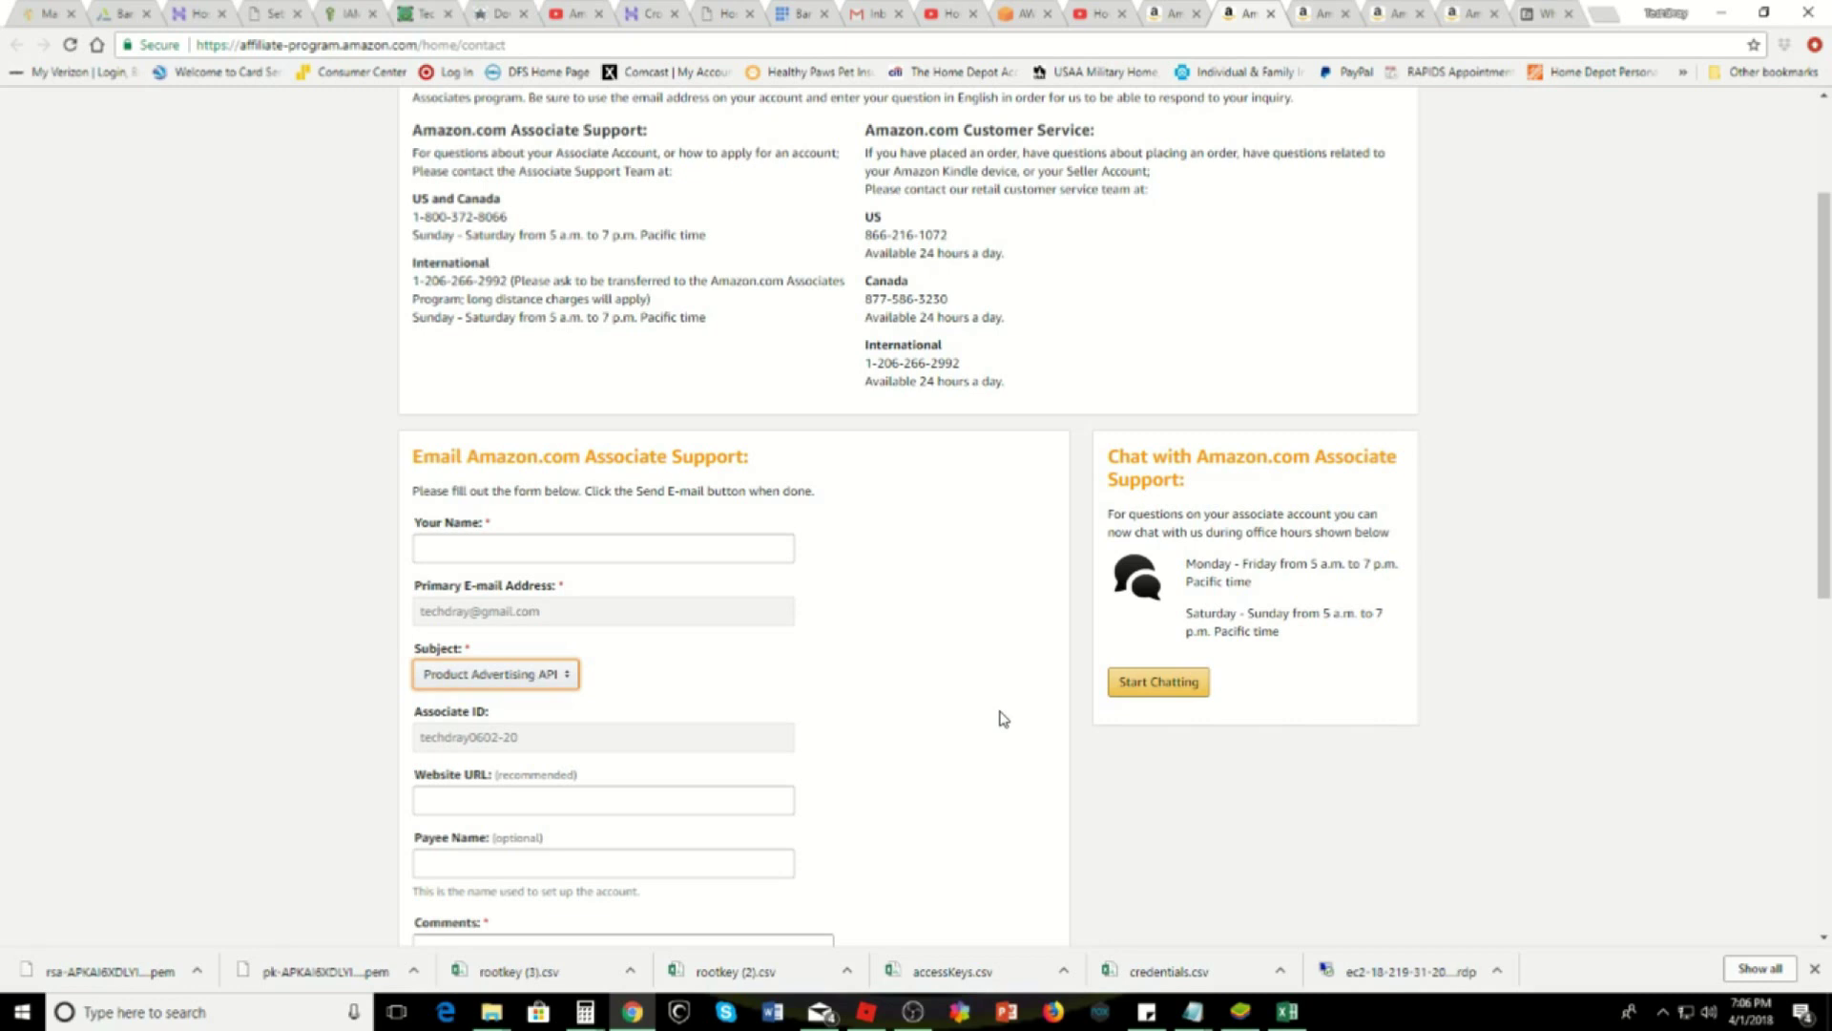
{"action": "scroll", "coordinate": [1002, 718], "scroll_direction": "up", "scroll_amount": 2}
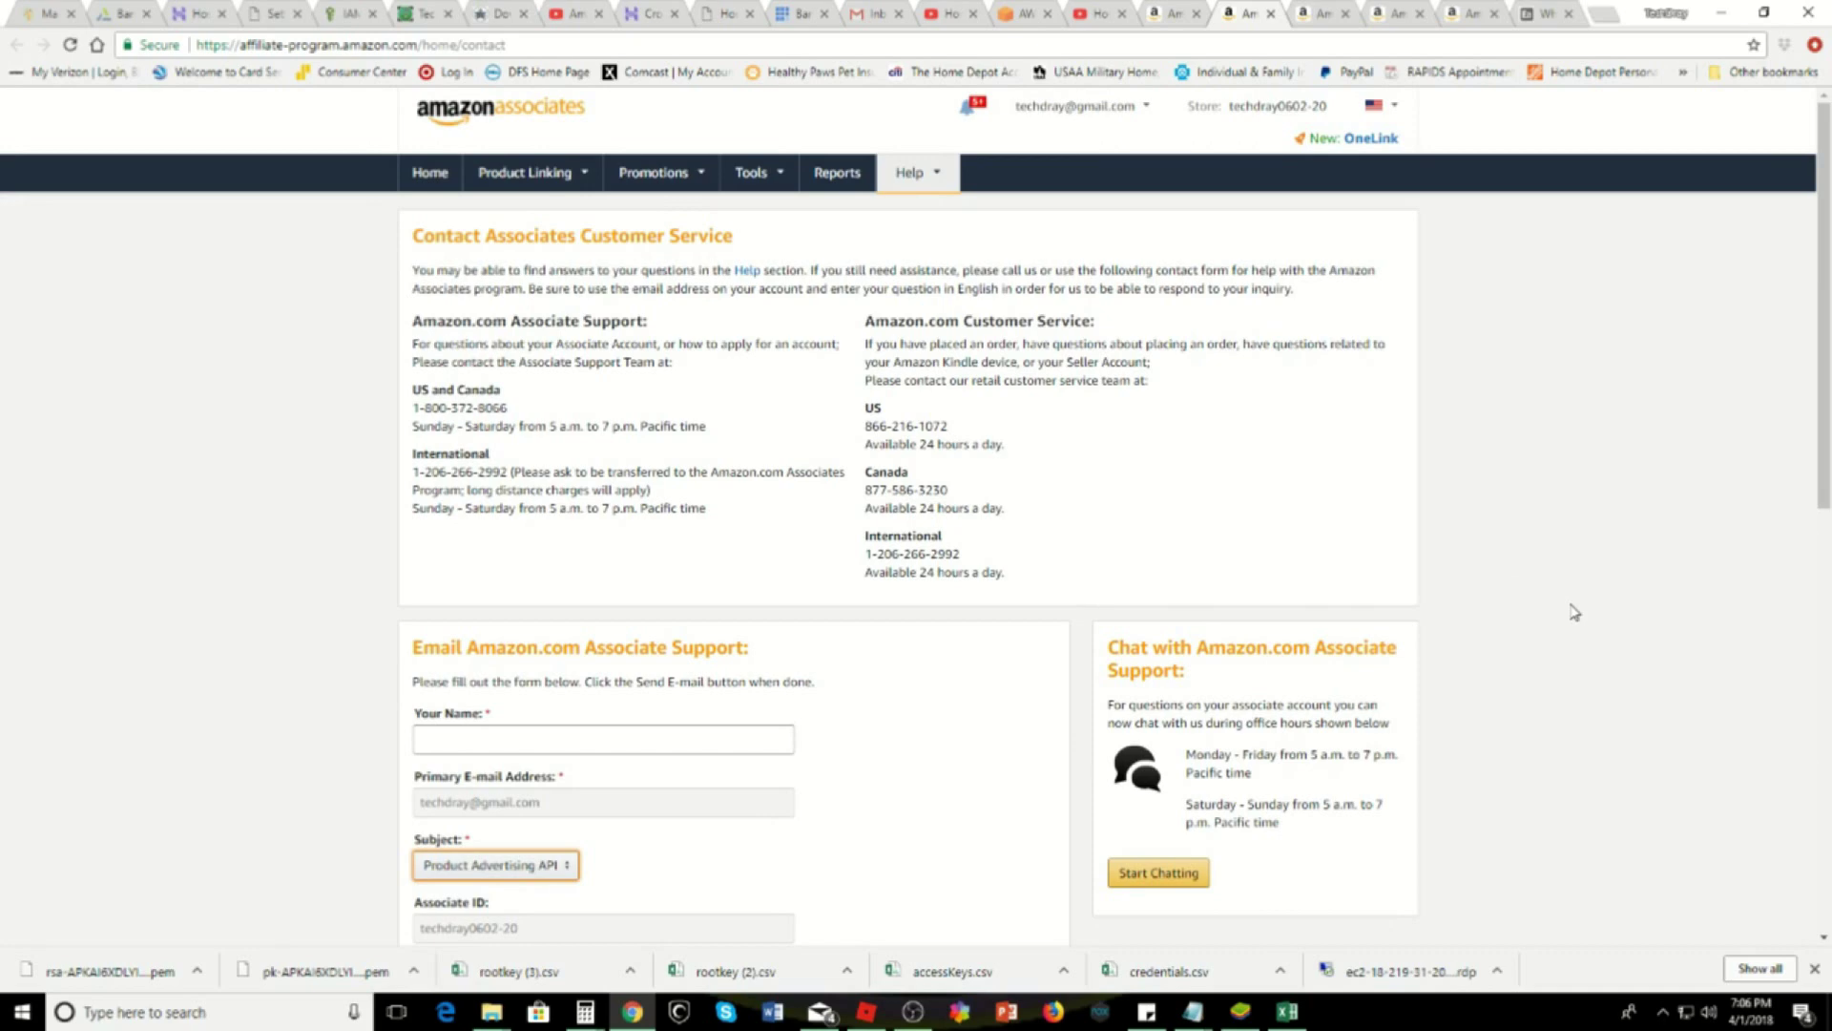
{"action": "scroll", "coordinate": [1575, 611], "scroll_direction": "down", "scroll_amount": 5}
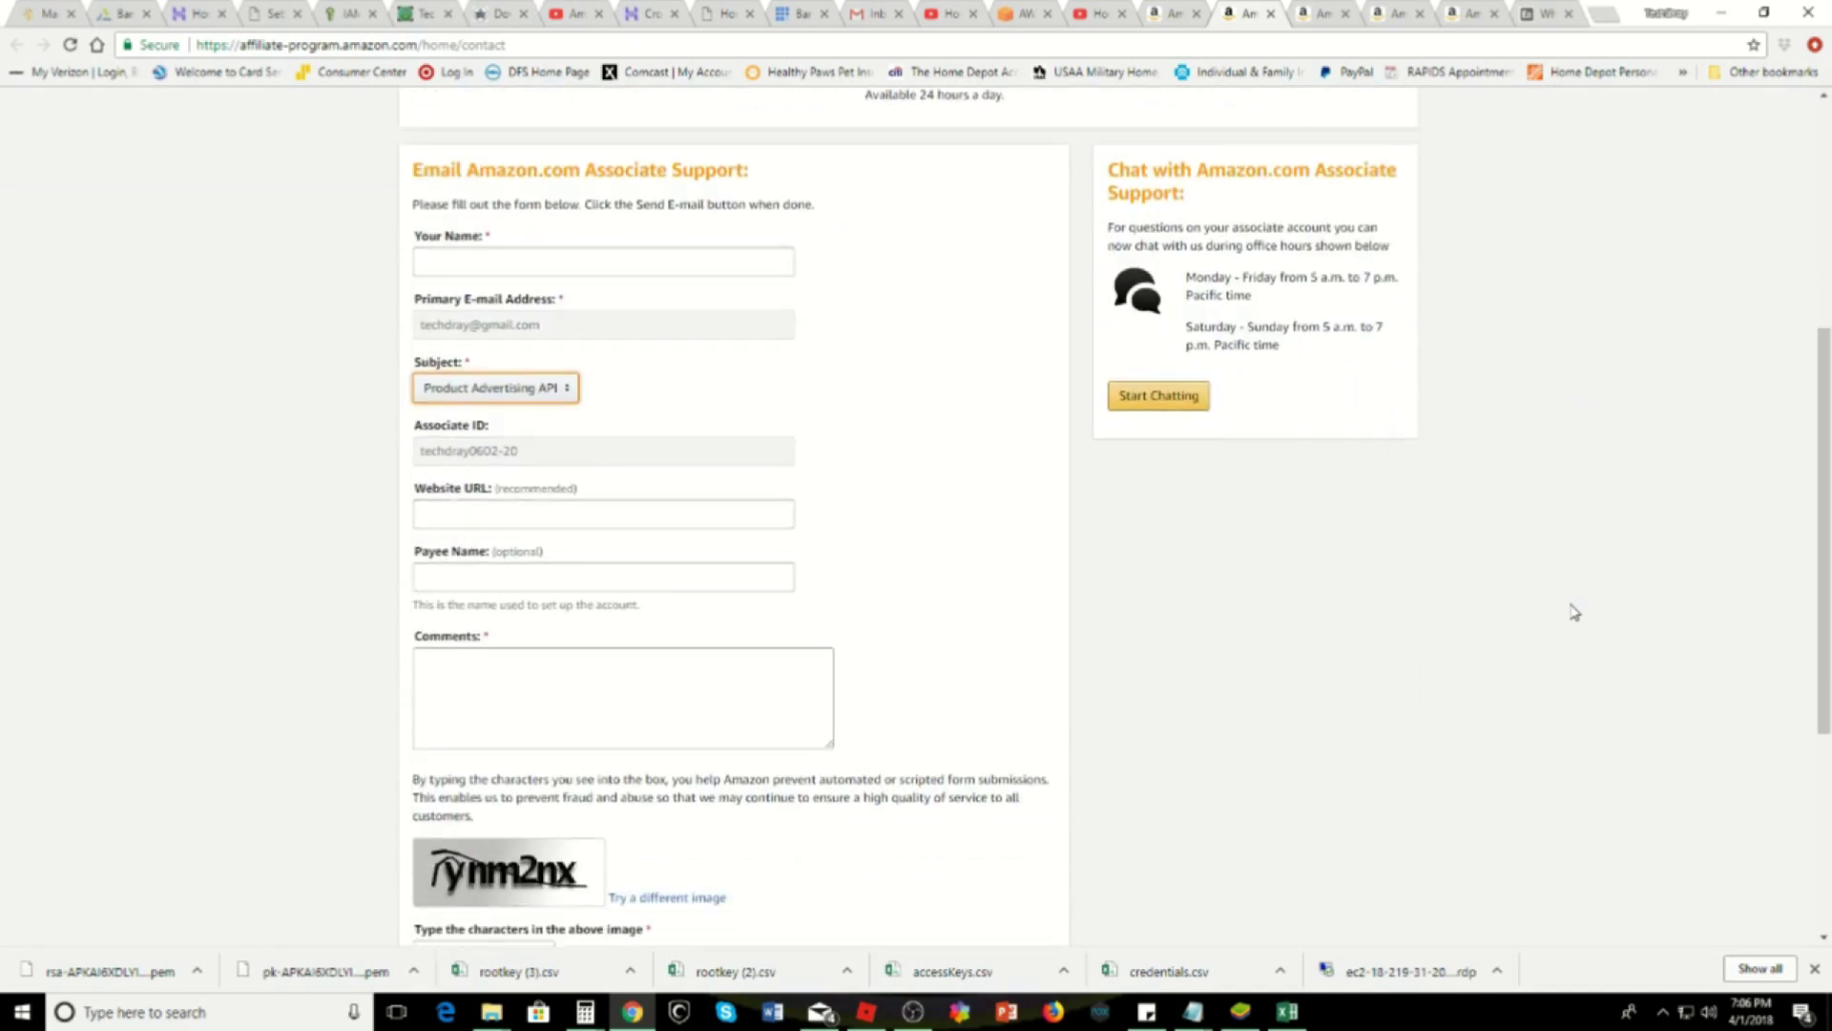
{"action": "scroll", "coordinate": [1575, 612], "scroll_direction": "up", "scroll_amount": 2}
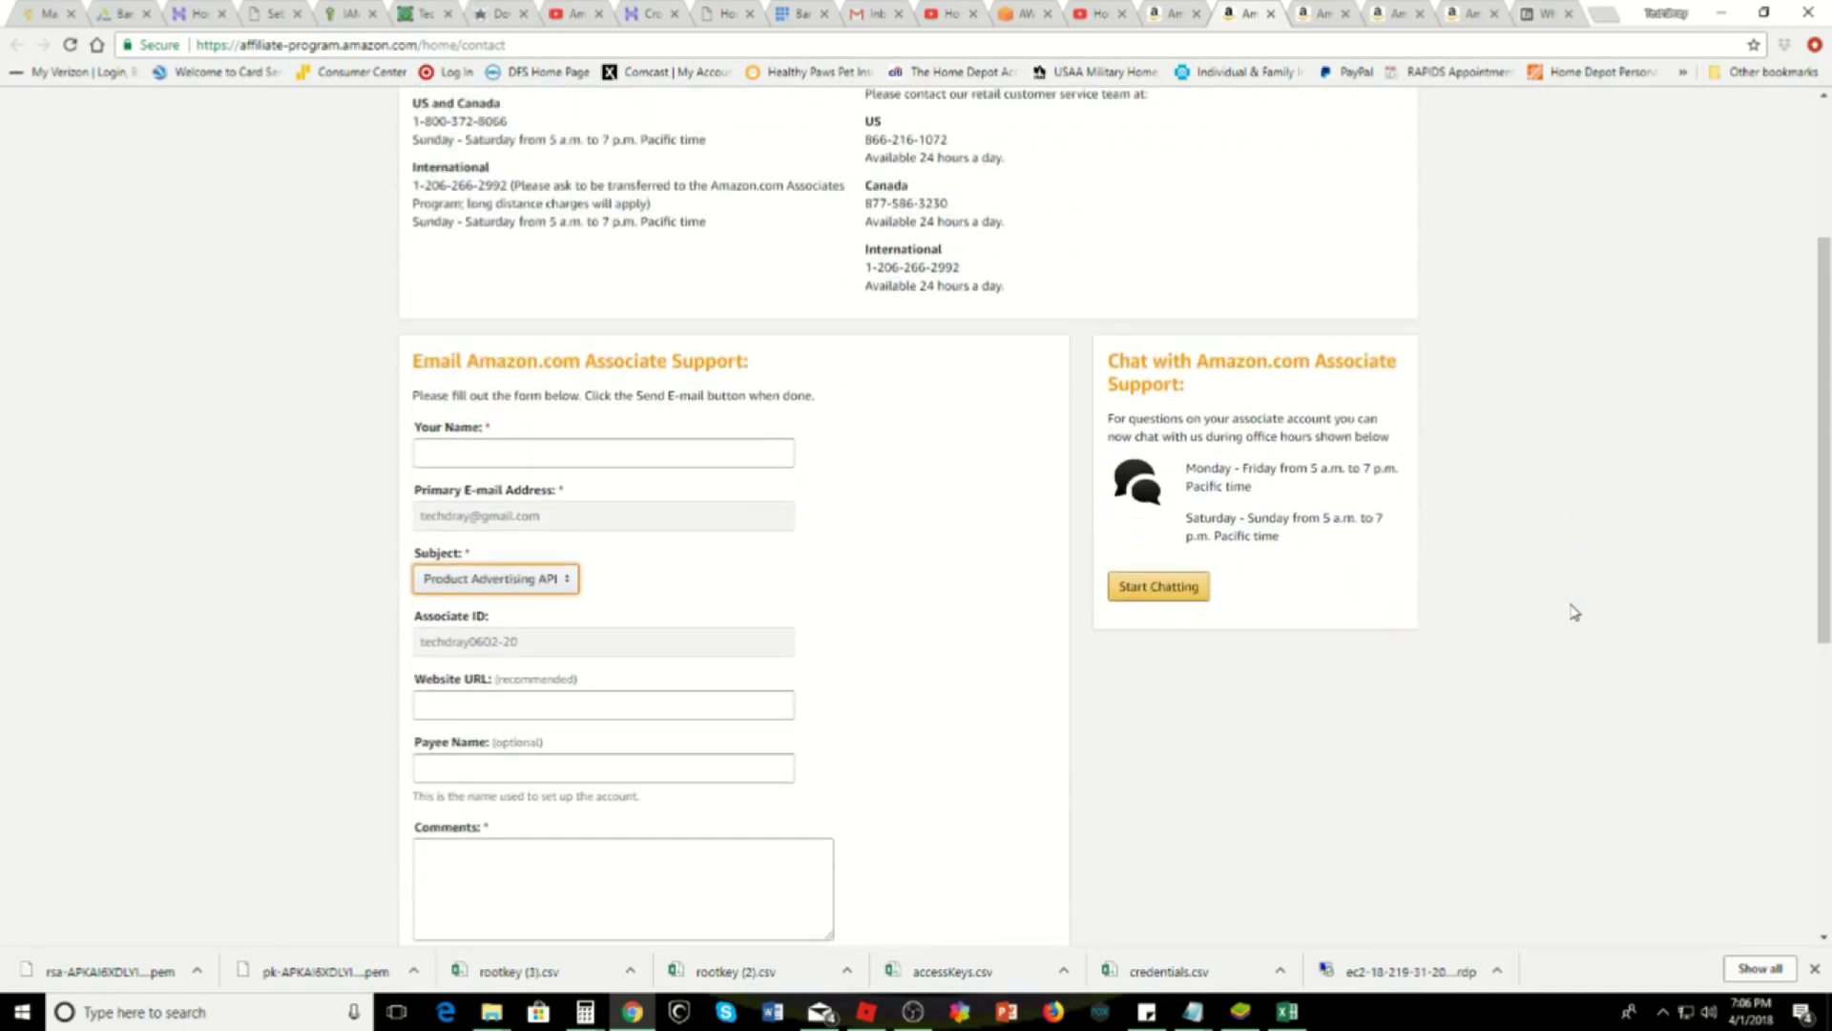
{"action": "scroll", "coordinate": [1574, 611], "scroll_direction": "down", "scroll_amount": 2}
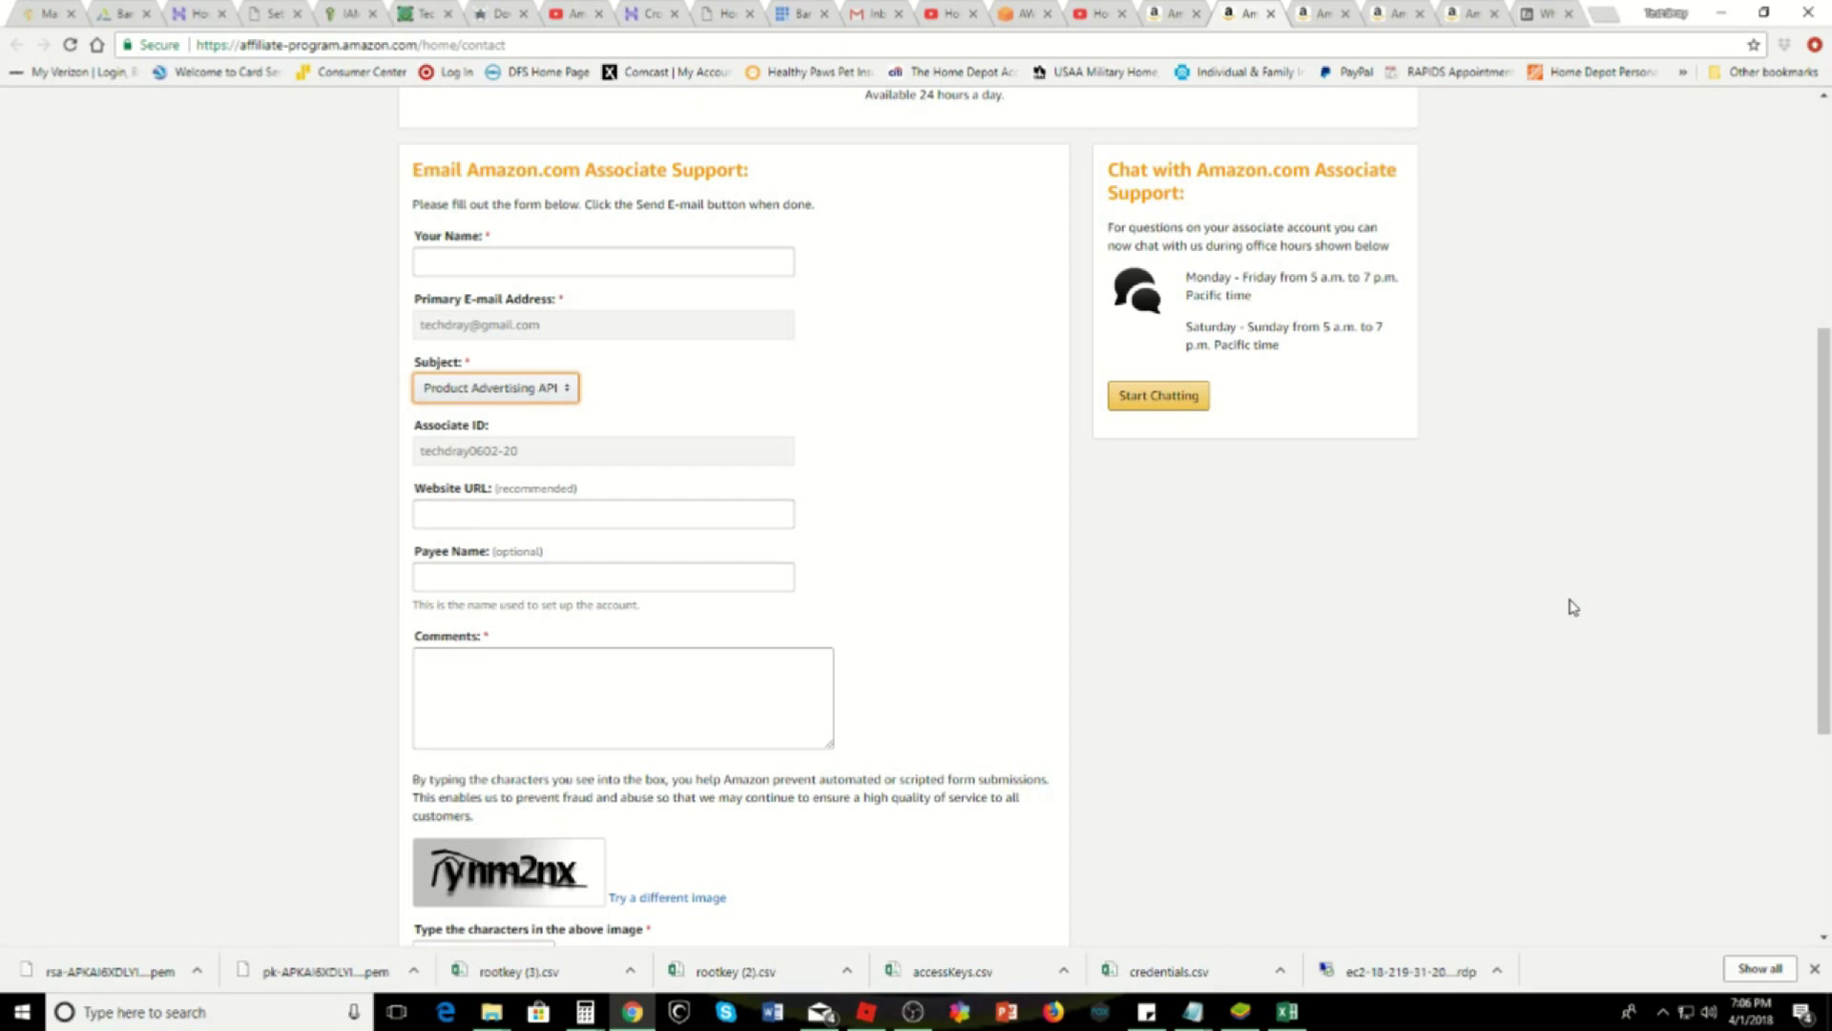
{"action": "scroll", "coordinate": [1559, 642], "scroll_direction": "up", "scroll_amount": 3}
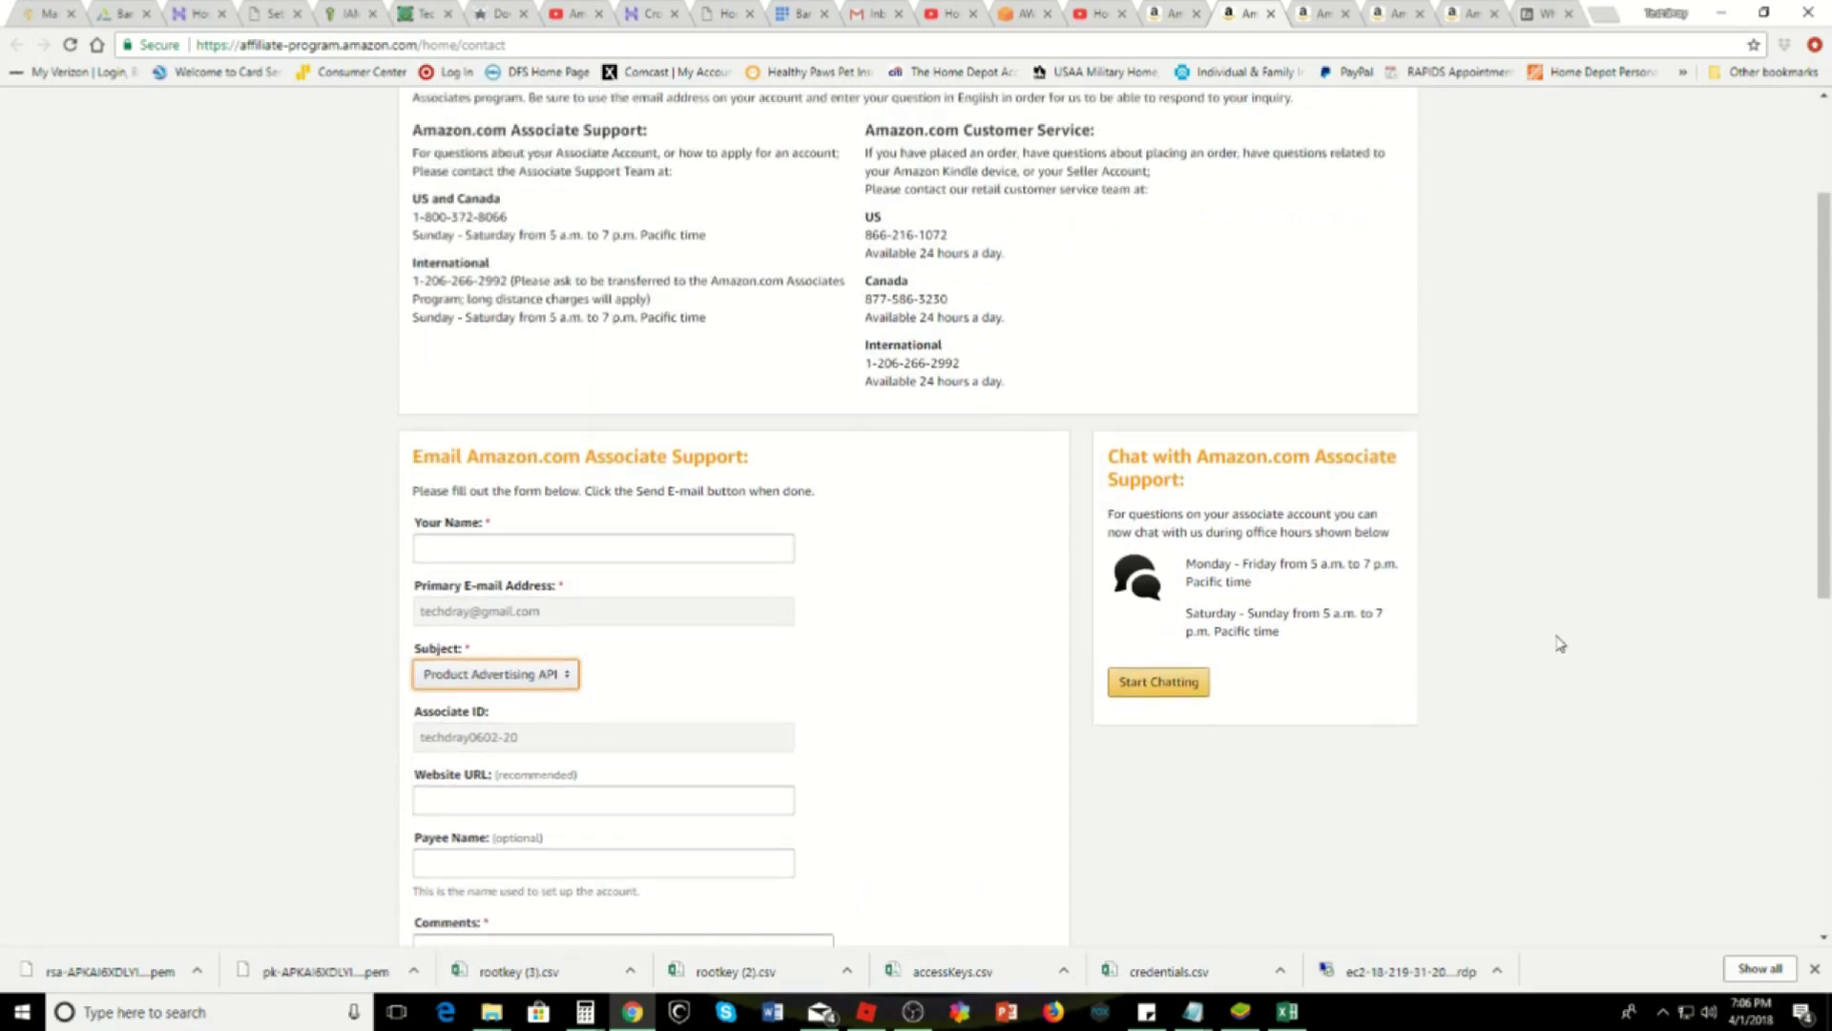
{"action": "scroll", "coordinate": [1559, 643], "scroll_direction": "up", "scroll_amount": 2}
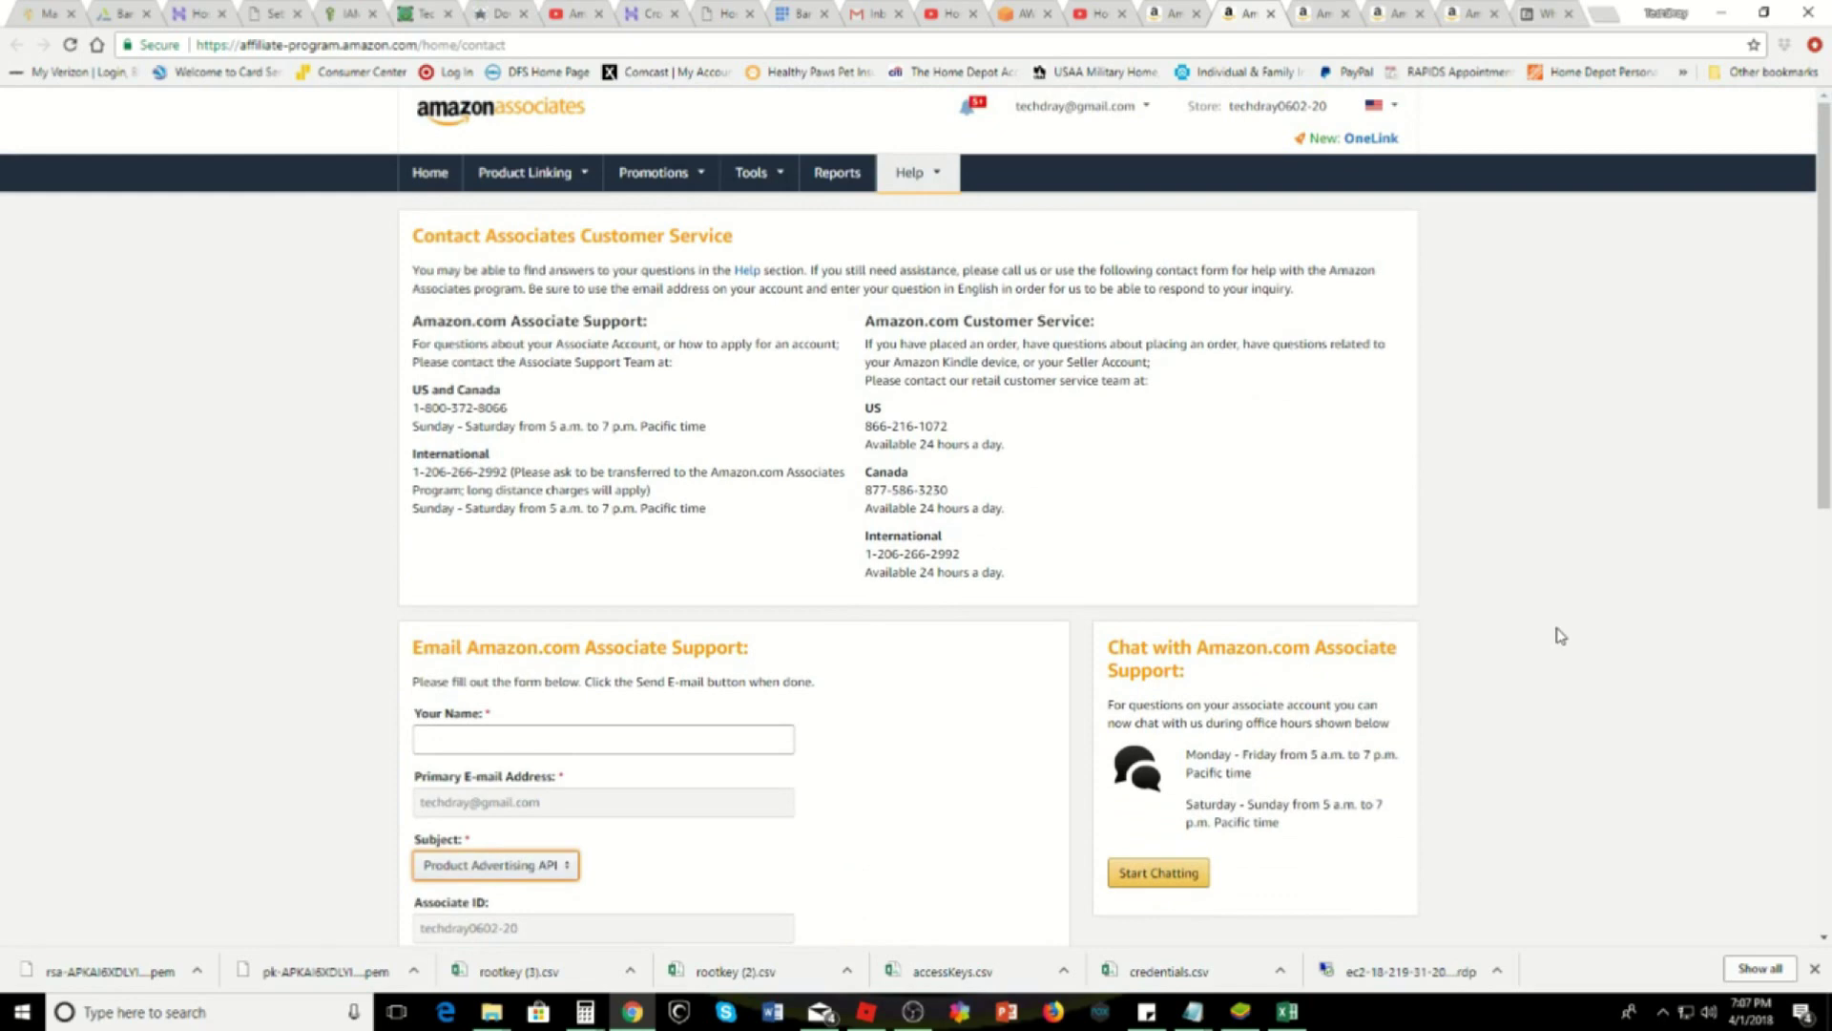
{"action": "scroll", "coordinate": [1558, 642], "scroll_direction": "down", "scroll_amount": 3}
{"action": "scroll", "coordinate": [1561, 635], "scroll_direction": "down", "scroll_amount": 2}
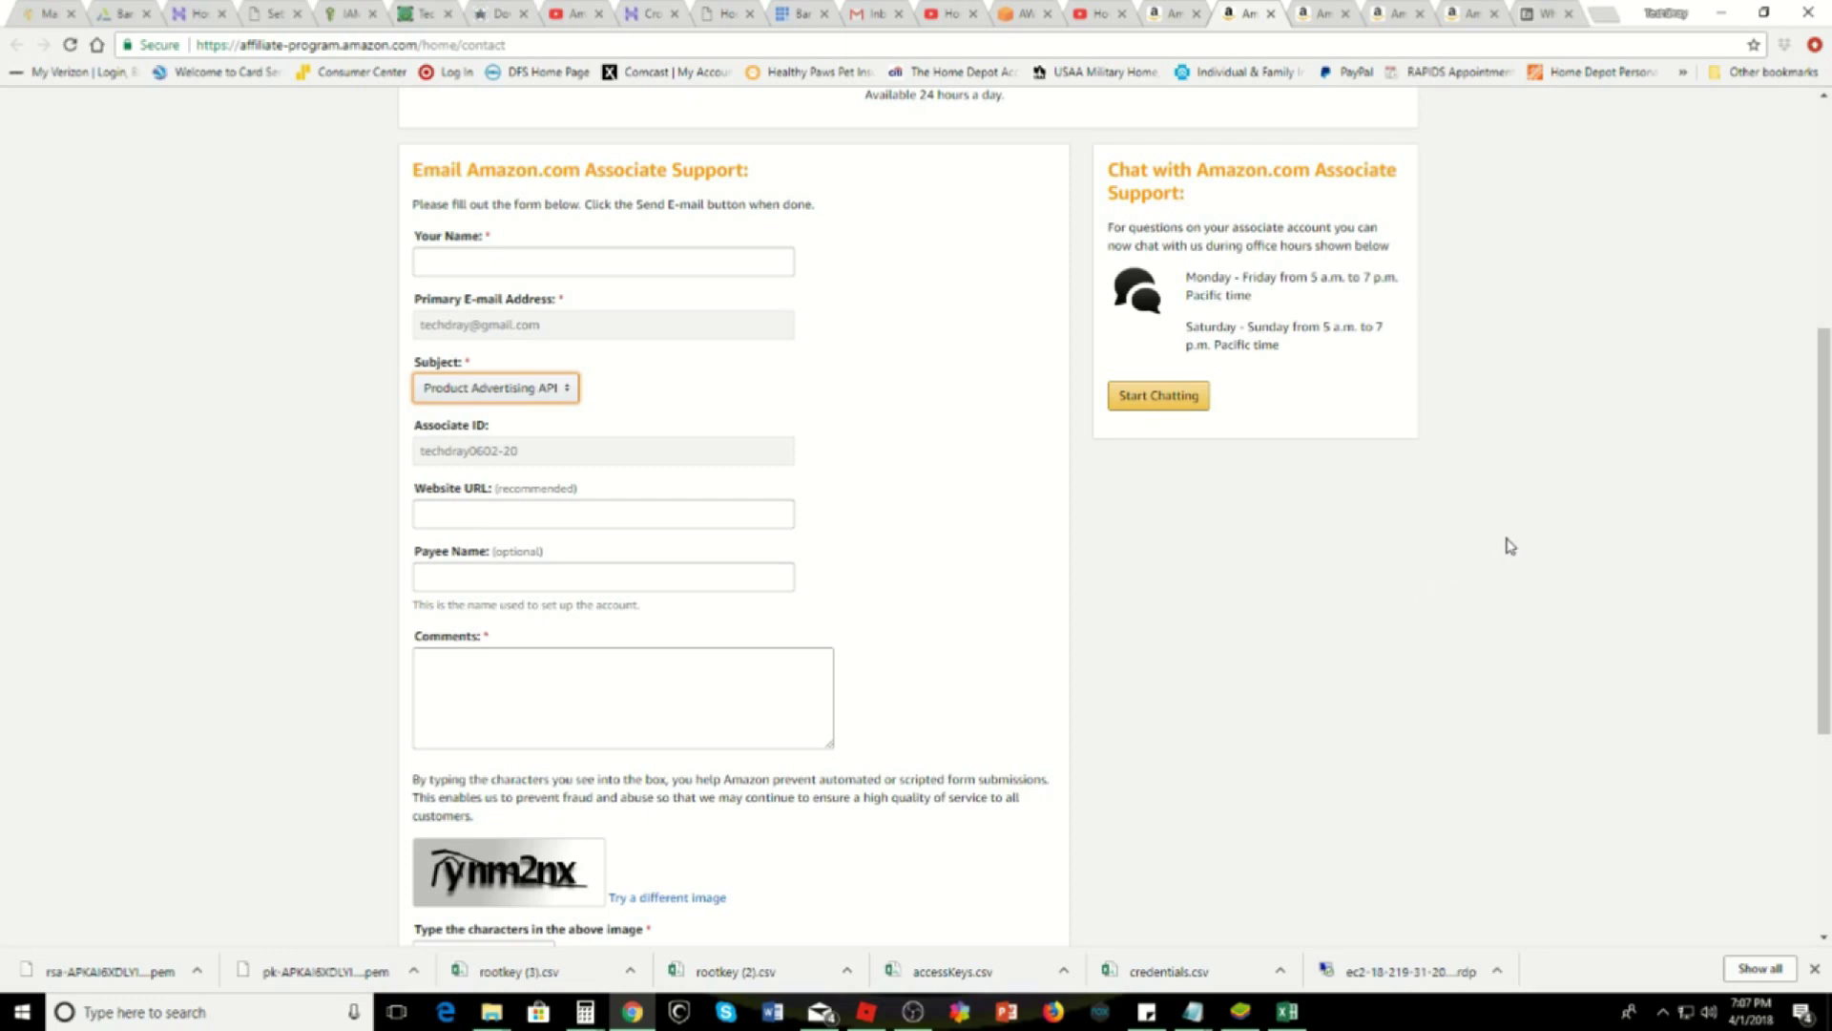
{"action": "scroll", "coordinate": [1493, 626], "scroll_direction": "down", "scroll_amount": 2}
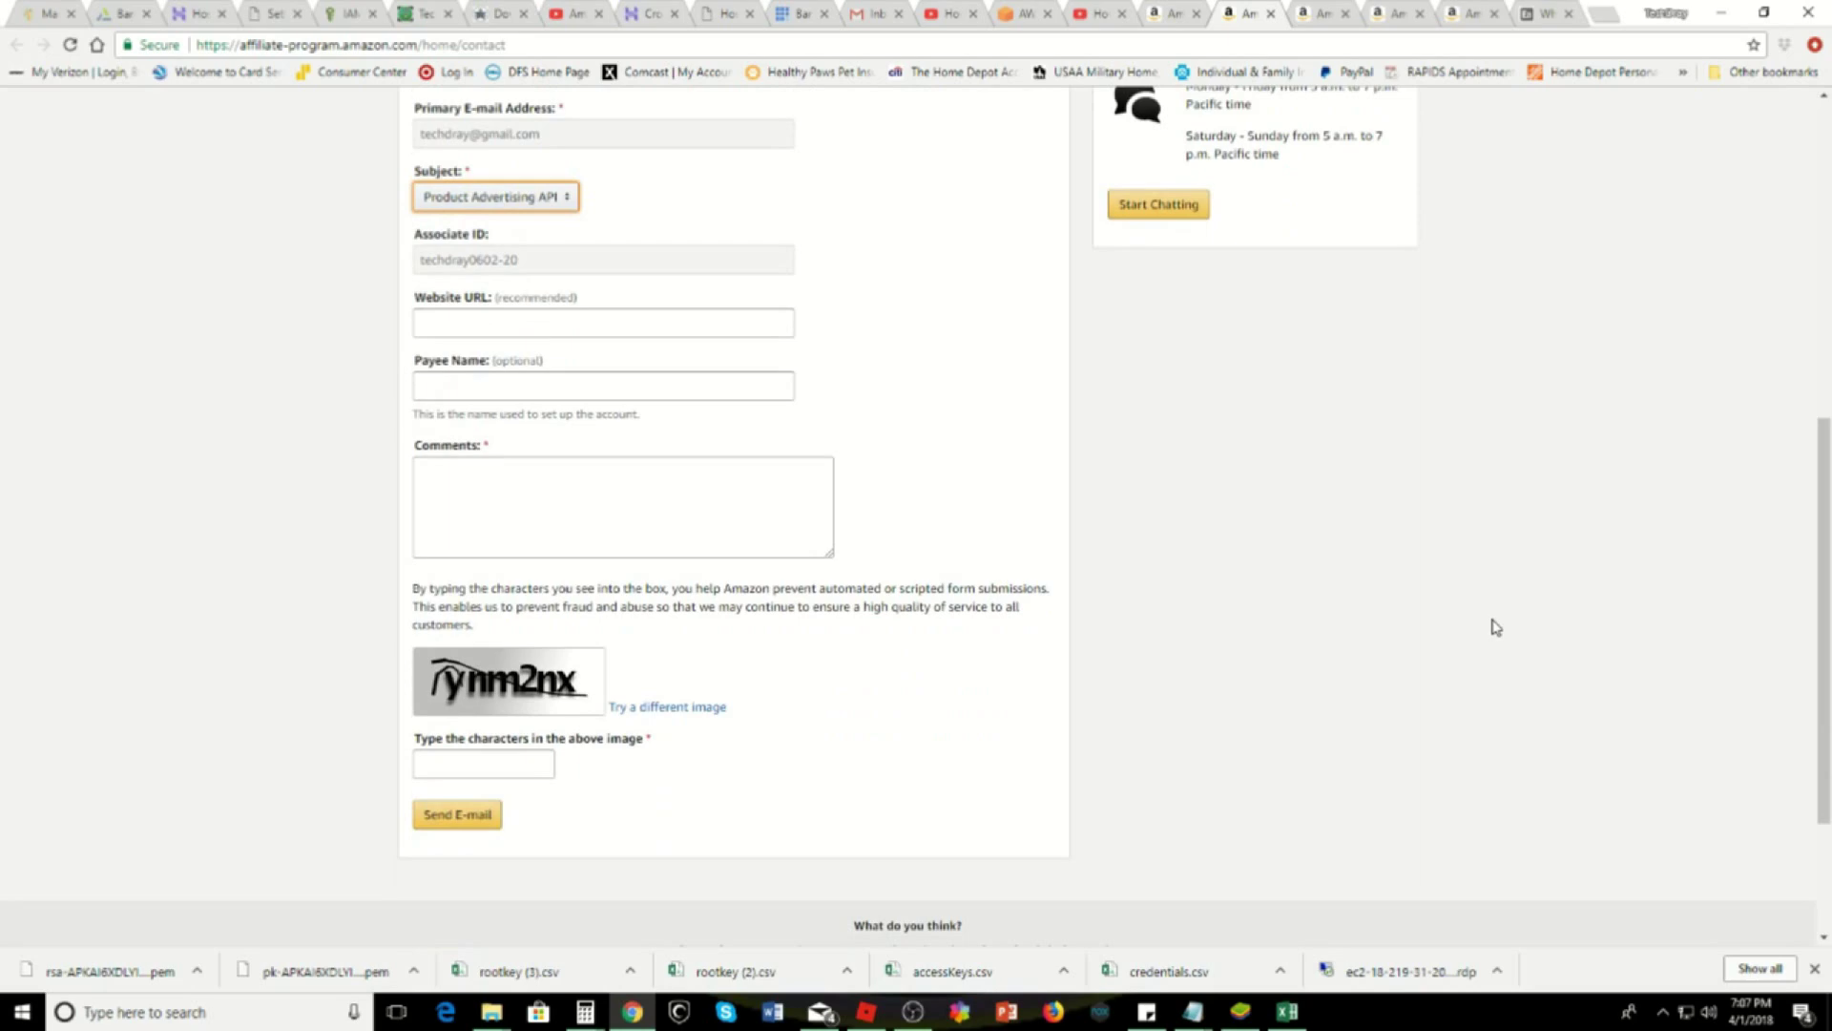
{"action": "scroll", "coordinate": [1494, 626], "scroll_direction": "up", "scroll_amount": 1}
{"action": "scroll", "coordinate": [1506, 622], "scroll_direction": "up", "scroll_amount": 6}
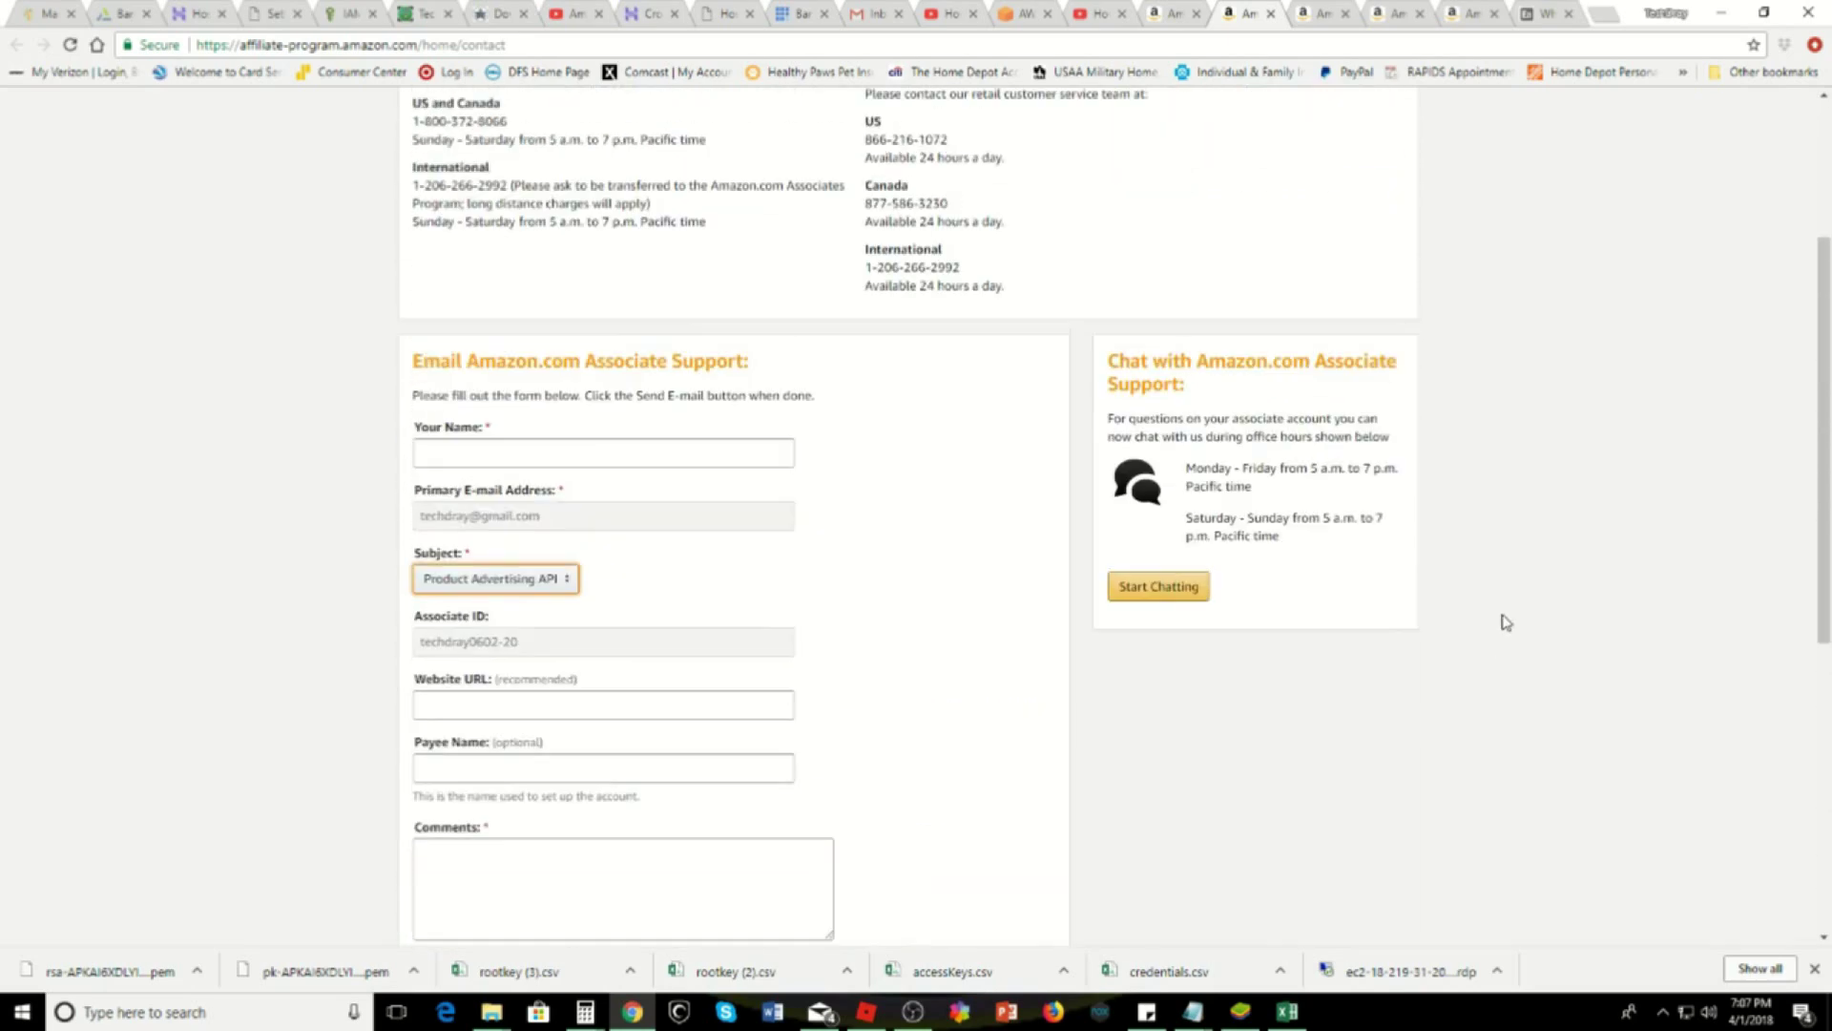